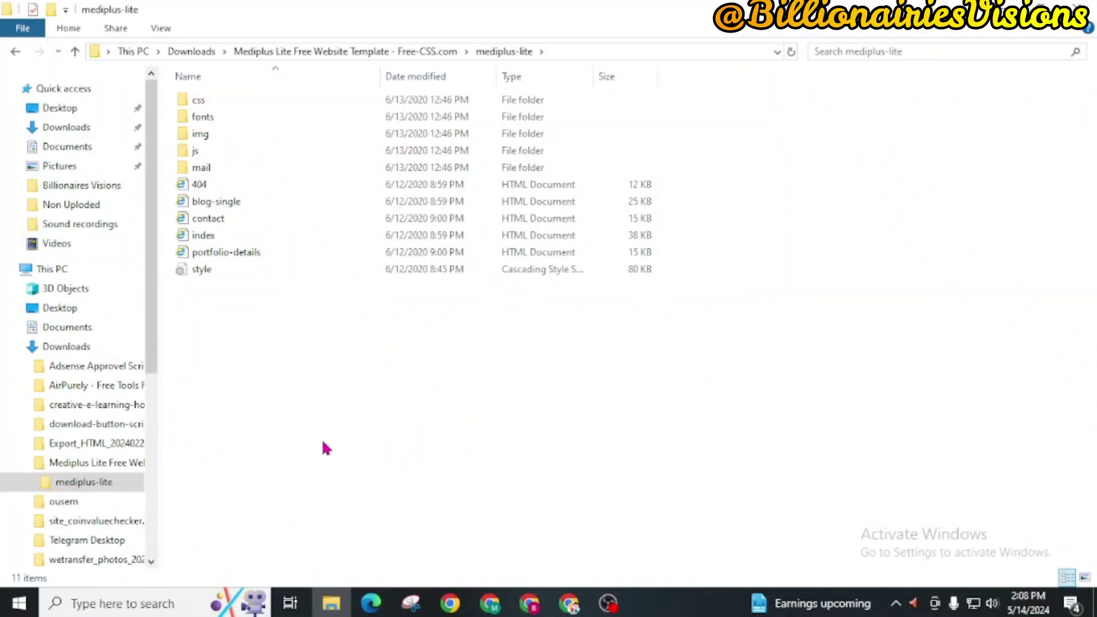
- Select all 11 mediplus-lite site items in File Explorer and bring Chrome to the front
{"action": "left_click_drag", "start_coordinate": [323, 443], "coordinate": [177, 92]}
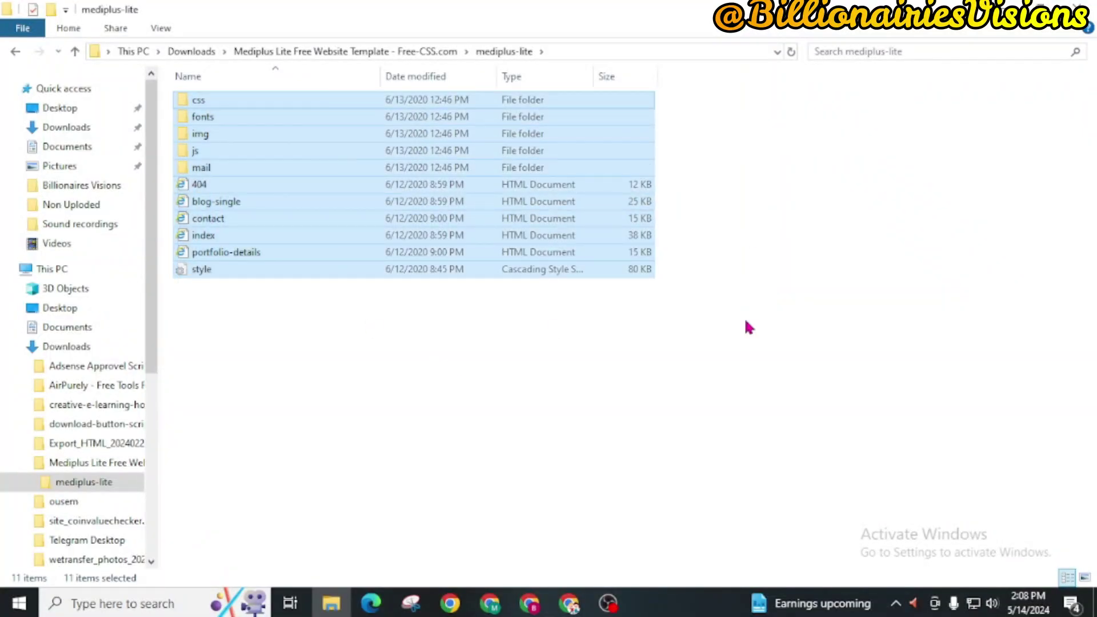
{"action": "left_click", "coordinate": [569, 604]}
- In the hosting guide, highlight the article title and the free template download line
{"action": "left_click", "coordinate": [483, 13]}
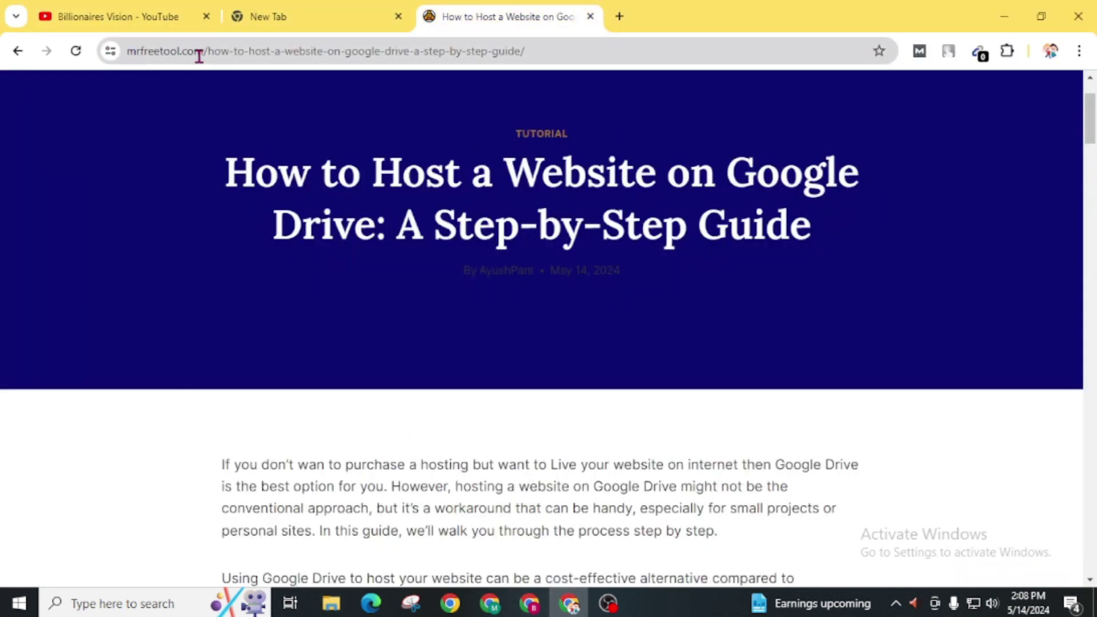
{"action": "left_click_drag", "start_coordinate": [226, 167], "coordinate": [850, 159]}
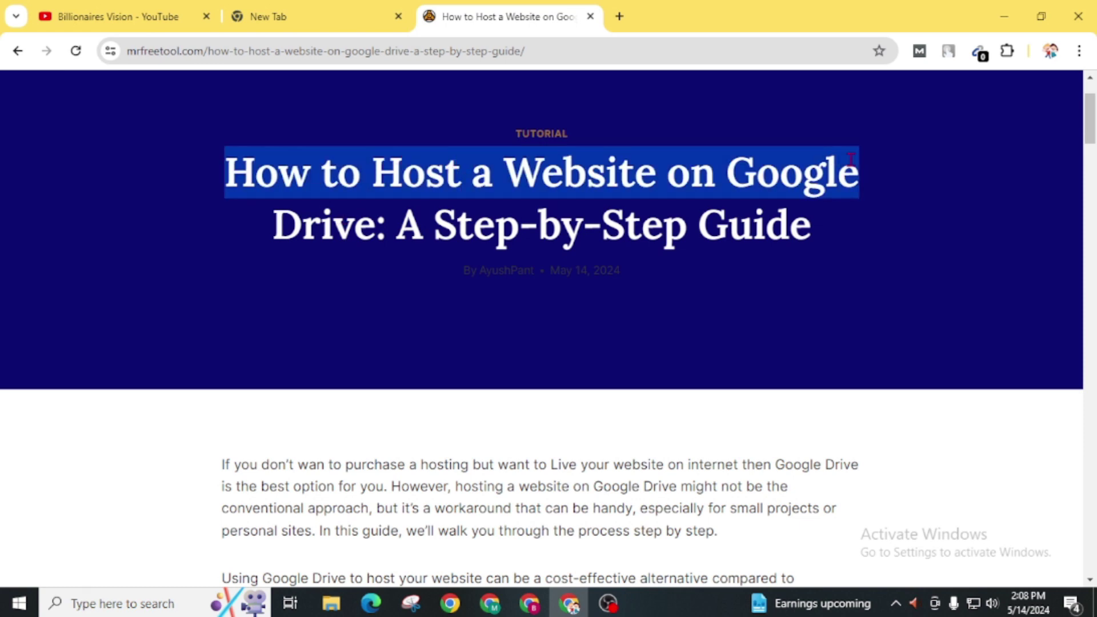
{"action": "scroll", "coordinate": [712, 406], "scroll_direction": "down", "scroll_amount": 9}
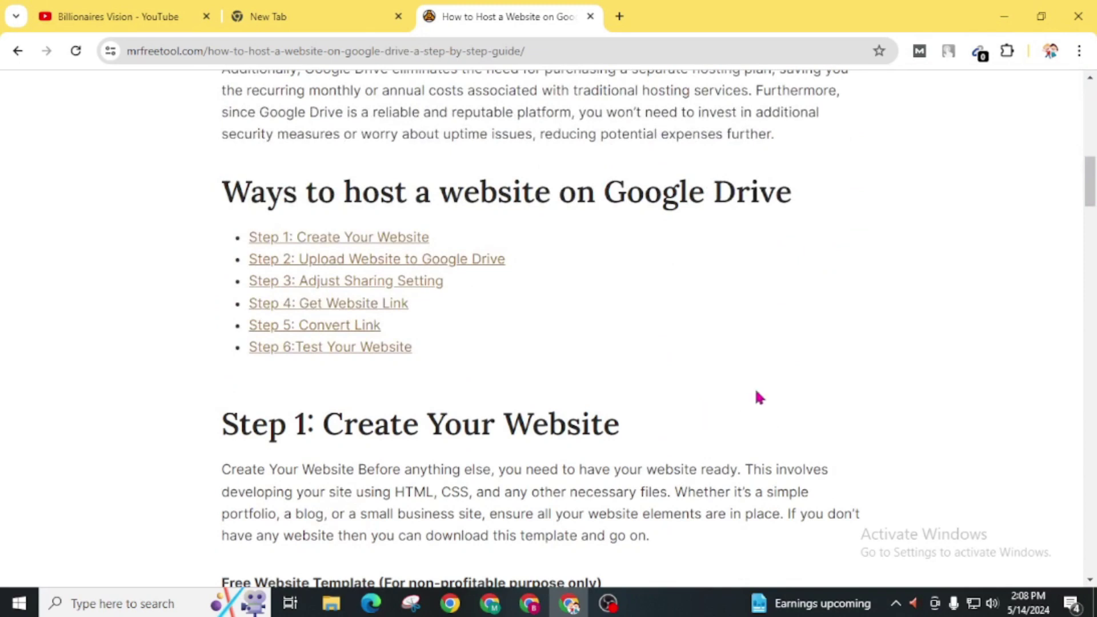
{"action": "scroll", "coordinate": [751, 396], "scroll_direction": "down", "scroll_amount": 4}
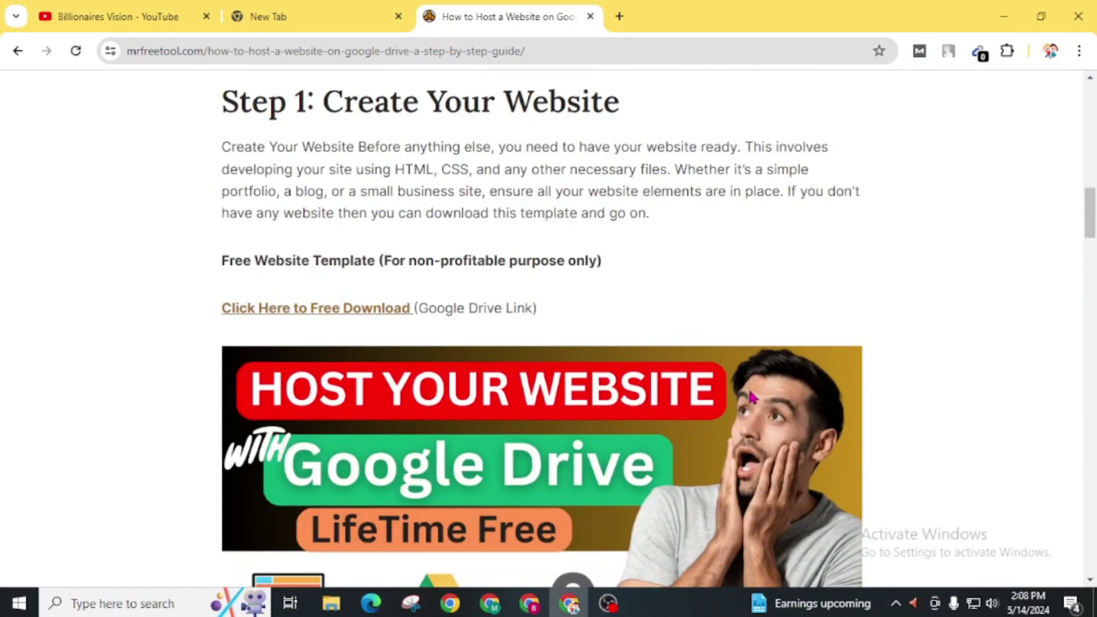
{"action": "left_click_drag", "start_coordinate": [211, 417], "coordinate": [580, 416]}
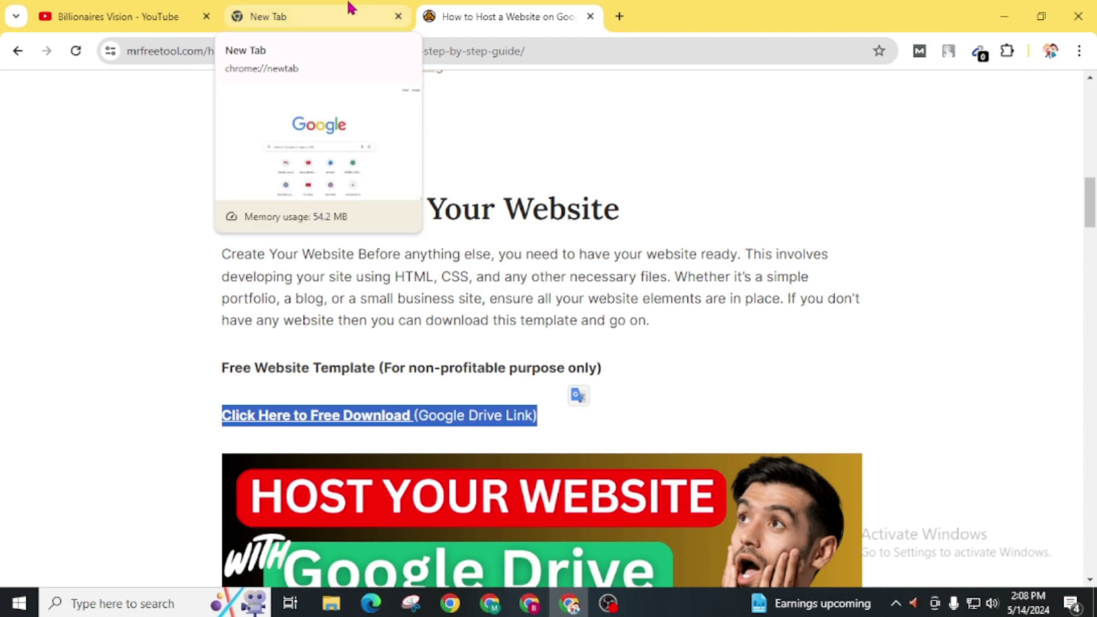
- Open Google Drive from the Google apps grid in the empty new tab
{"action": "left_click", "coordinate": [355, 24]}
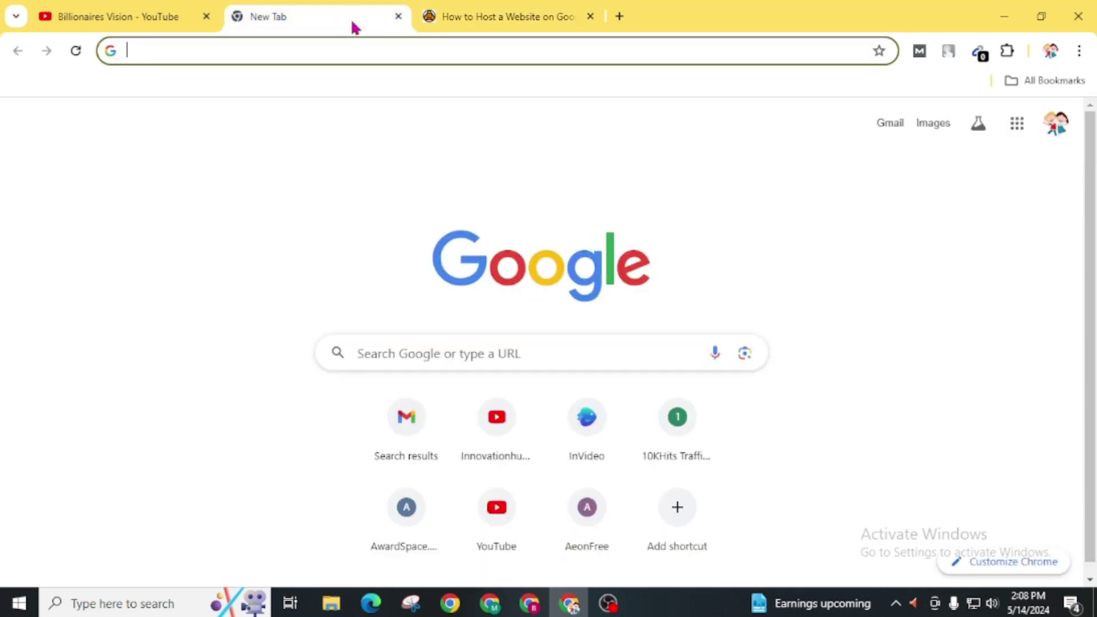
{"action": "left_click", "coordinate": [1018, 126]}
{"action": "scroll", "coordinate": [949, 384], "scroll_direction": "down", "scroll_amount": 2}
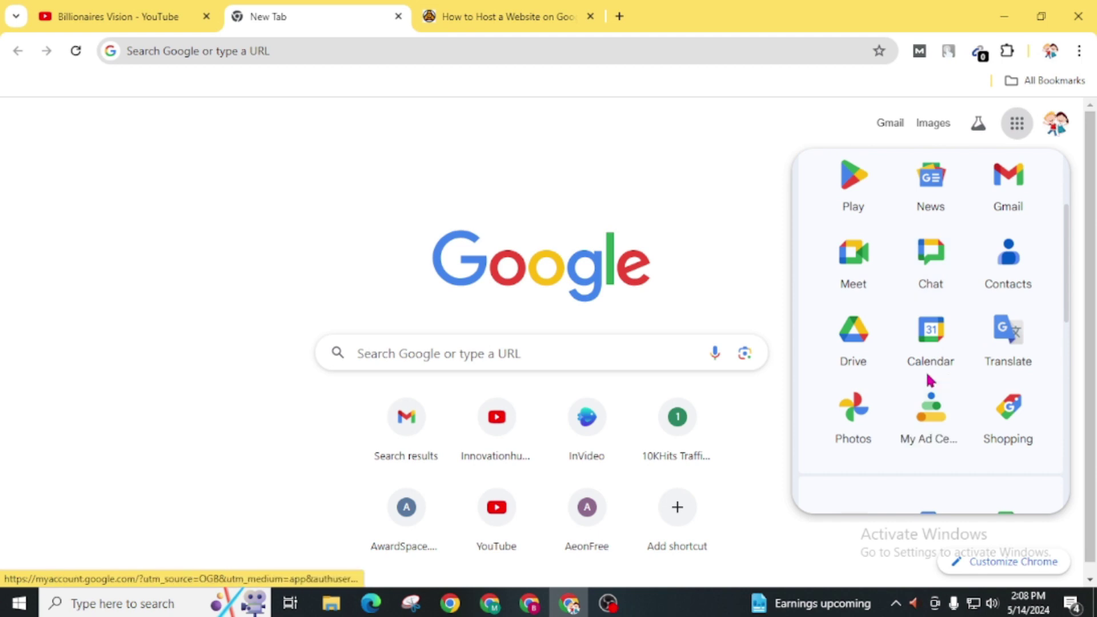
{"action": "left_click", "coordinate": [880, 354]}
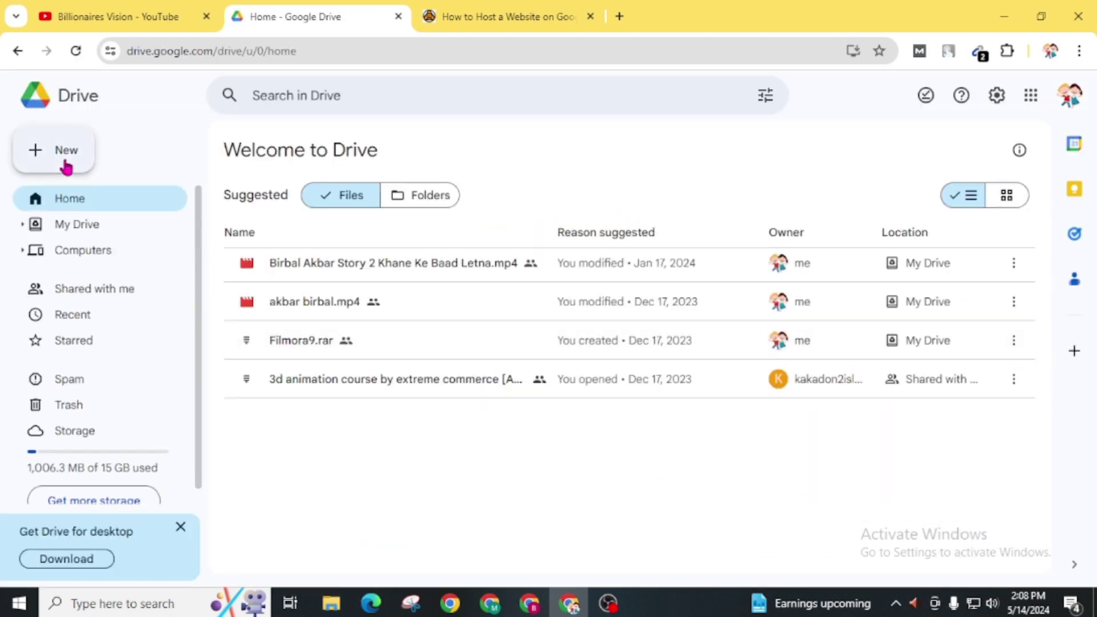
- Create a new folder named mediplus.com in My Drive
{"action": "left_click", "coordinate": [64, 161]}
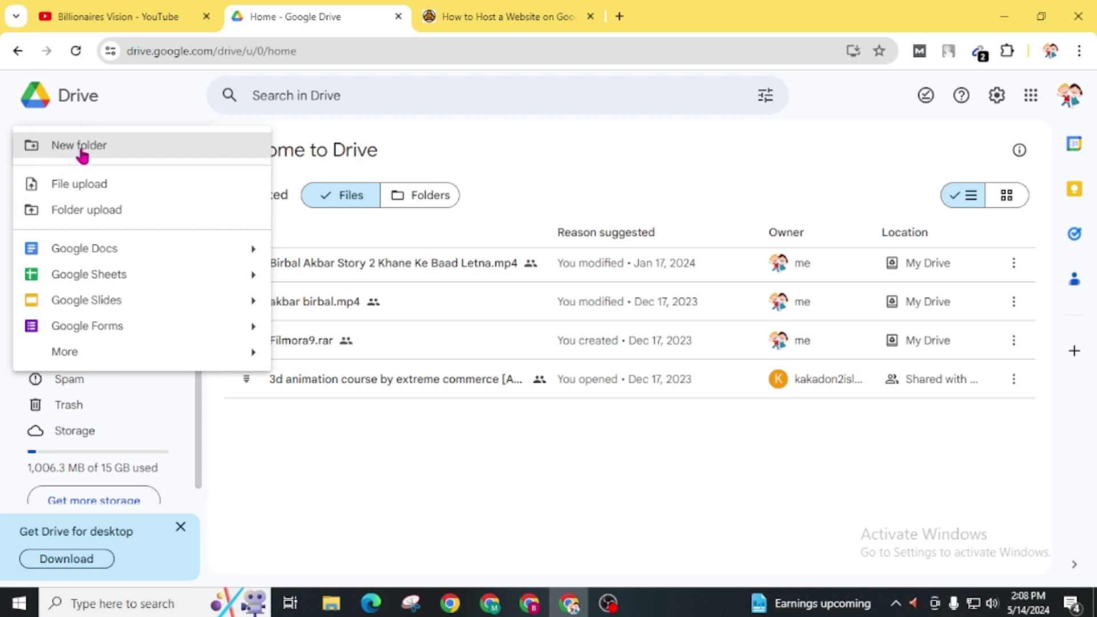
{"action": "left_click", "coordinate": [82, 149]}
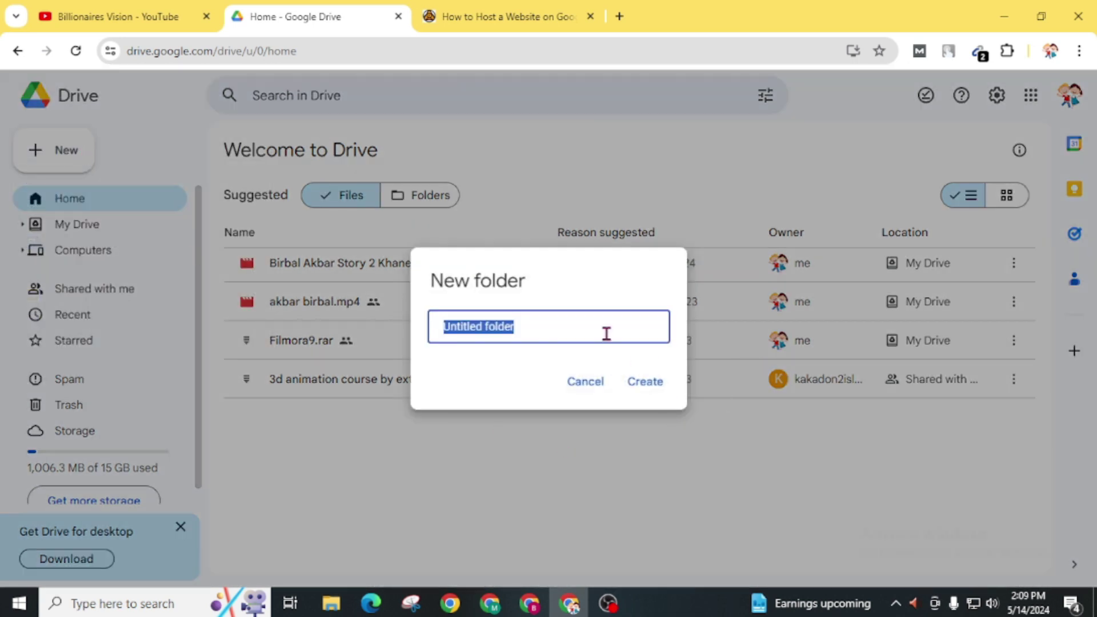
{"action": "type", "text": "mediplus.com"}
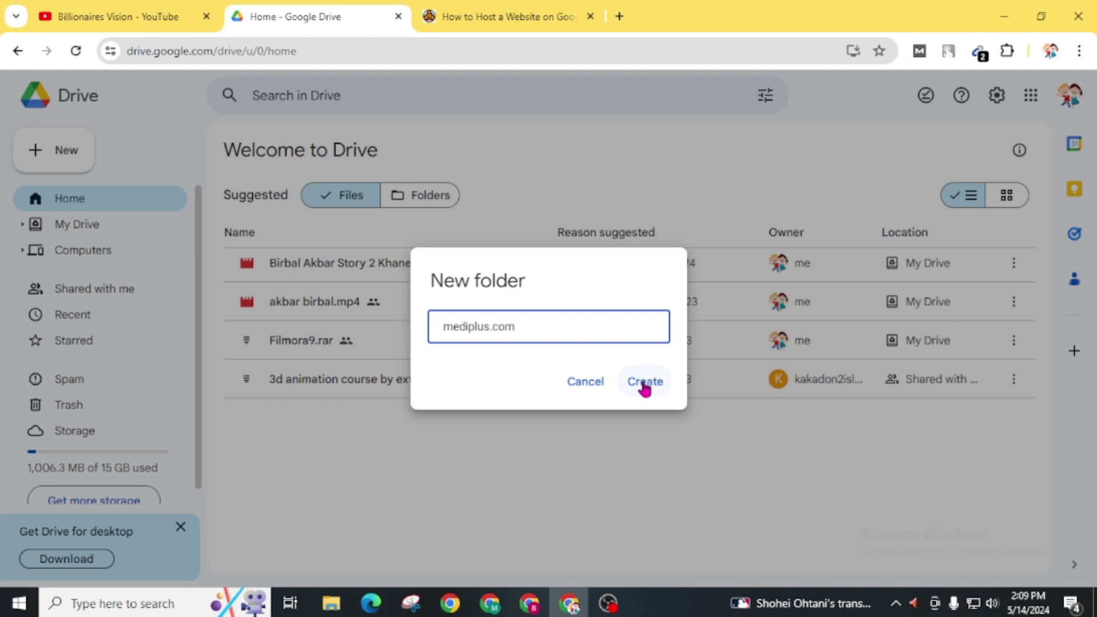
{"action": "left_click", "coordinate": [645, 382]}
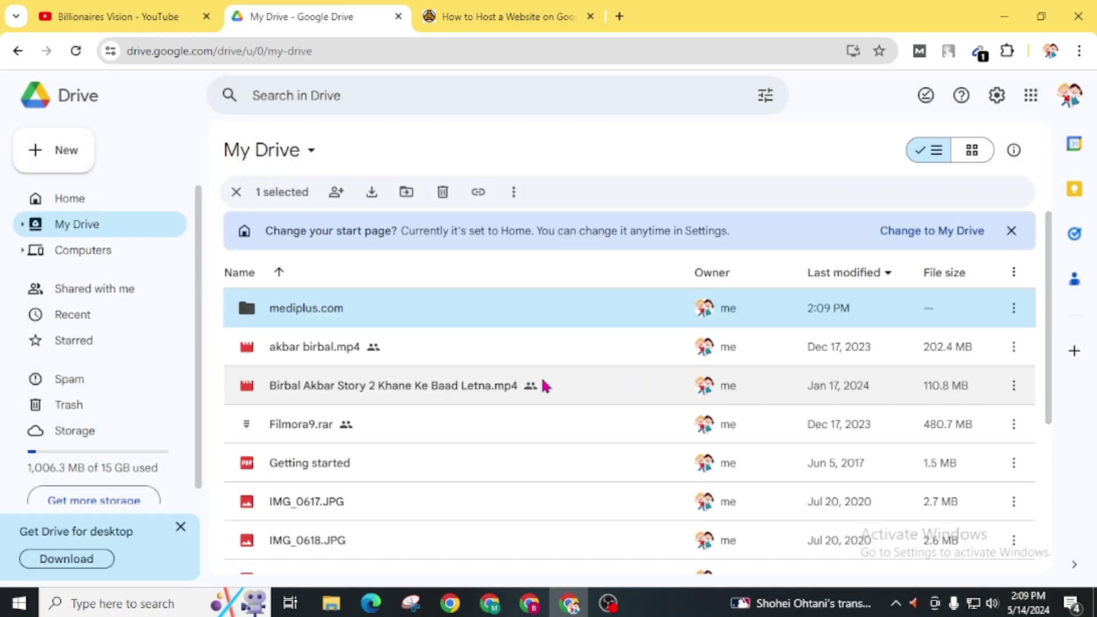
- Open the mediplus.com folder and shrink the File Explorer window so Drive shows behind it
{"action": "double_click", "coordinate": [291, 312]}
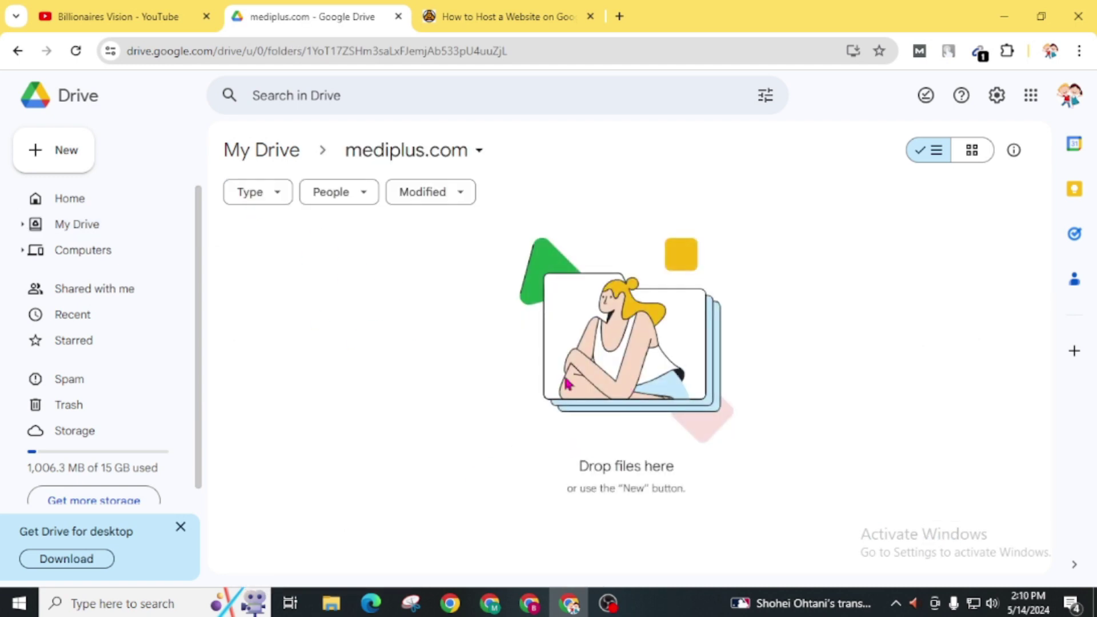
{"action": "left_click", "coordinate": [331, 602]}
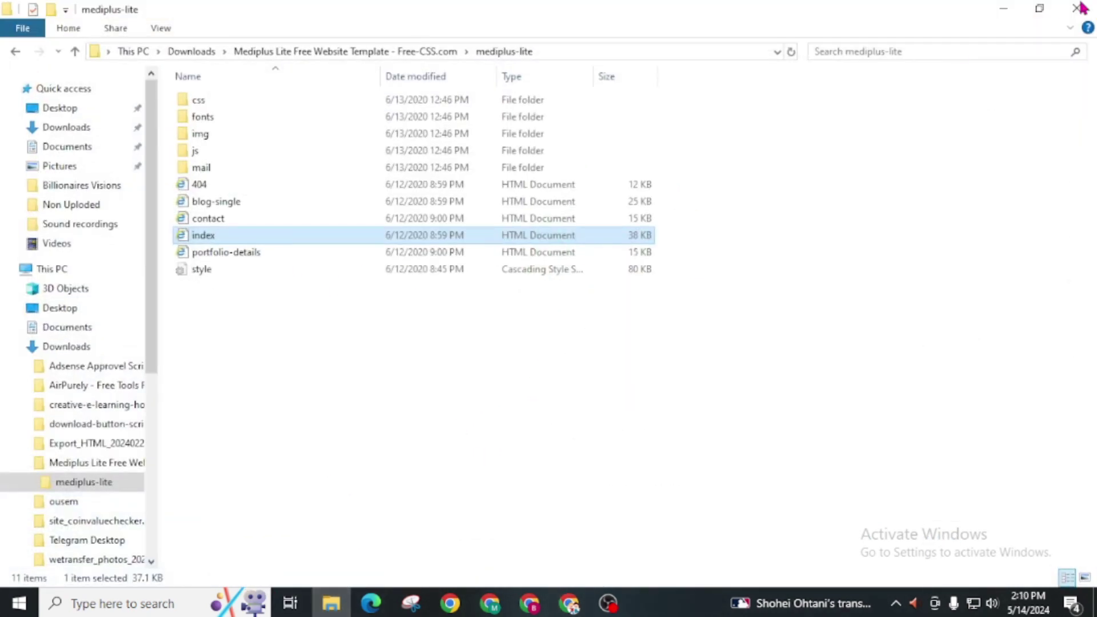
{"action": "left_click", "coordinate": [1039, 9]}
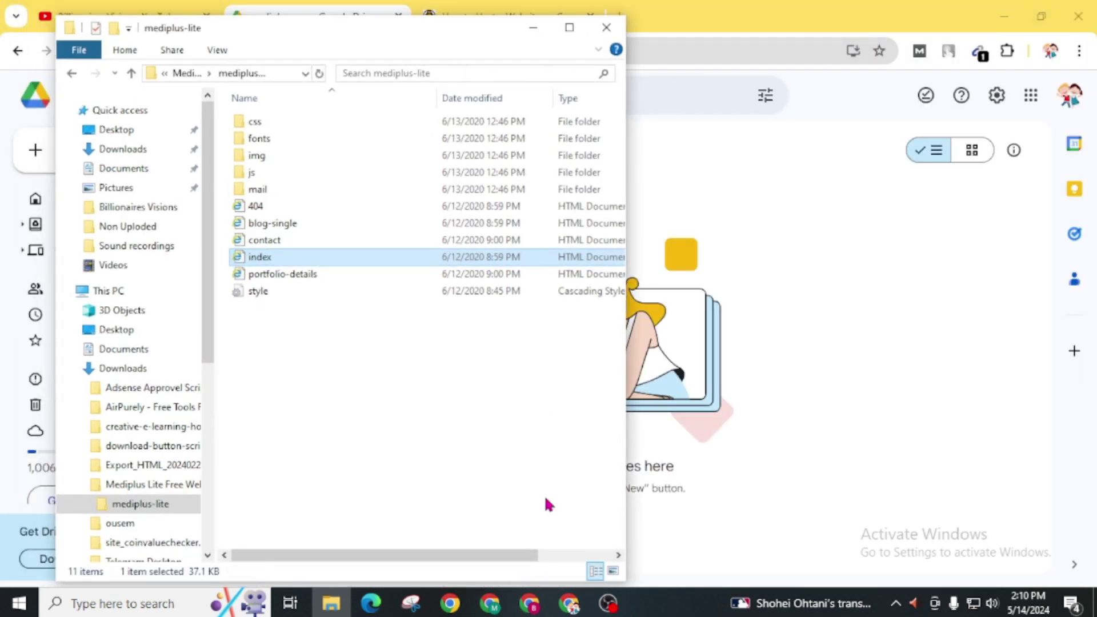
{"action": "left_click_drag", "start_coordinate": [623, 581], "coordinate": [547, 424]}
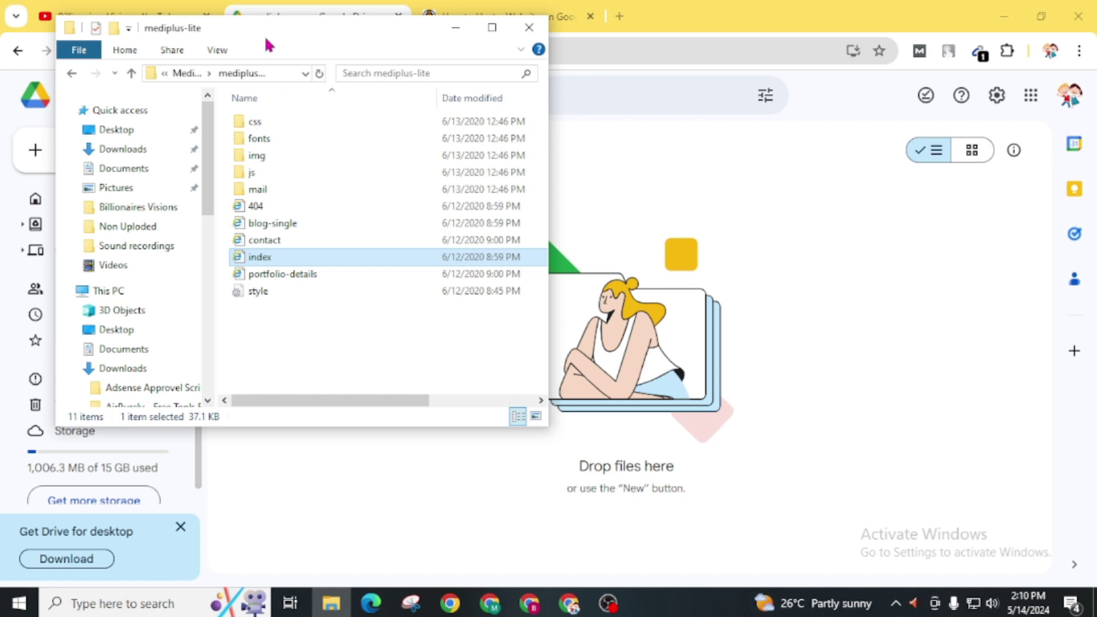
{"action": "left_click_drag", "start_coordinate": [266, 36], "coordinate": [236, 89]}
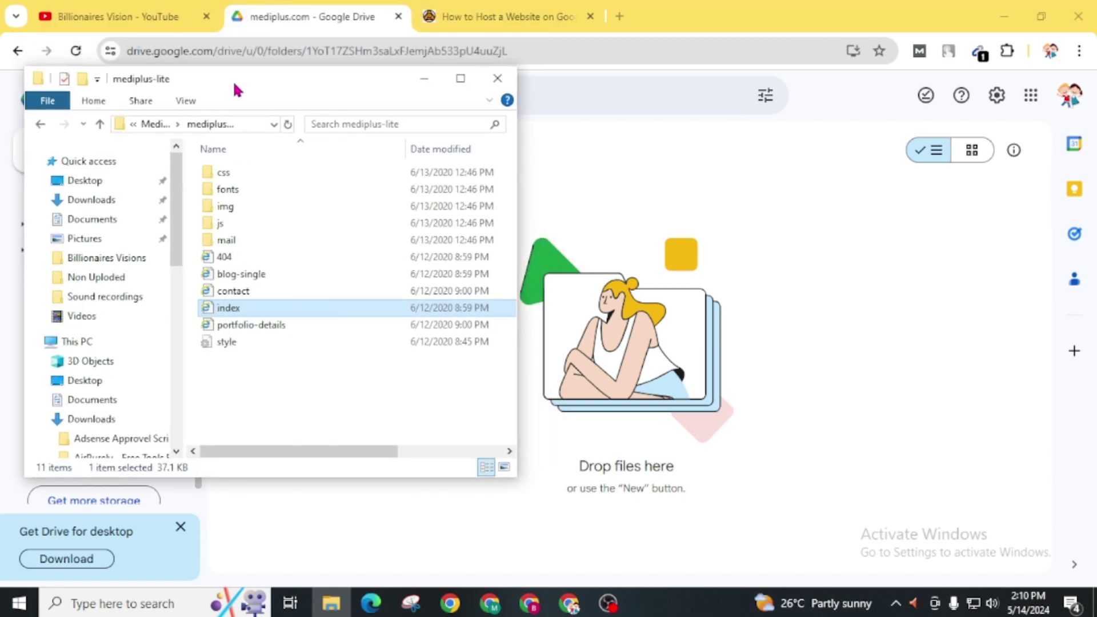
- Drag all 11 site files and folders into mediplus.com and let the uploads finish
{"action": "left_click_drag", "start_coordinate": [258, 393], "coordinate": [733, 388]}
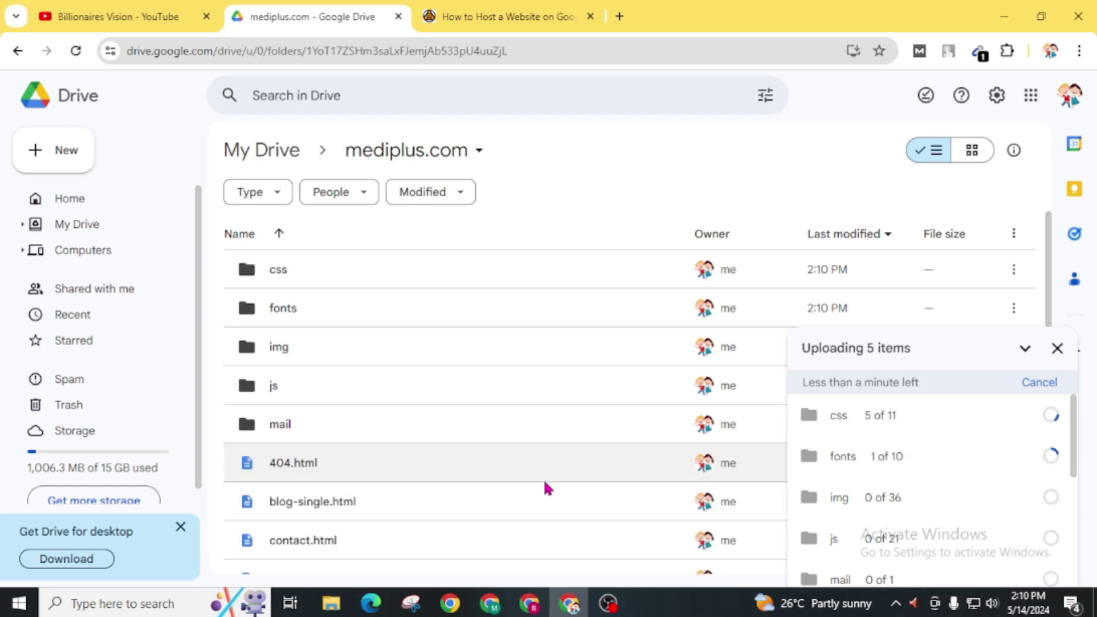
{"action": "scroll", "coordinate": [545, 483], "scroll_direction": "down", "scroll_amount": 2}
{"action": "scroll", "coordinate": [861, 473], "scroll_direction": "down", "scroll_amount": 2}
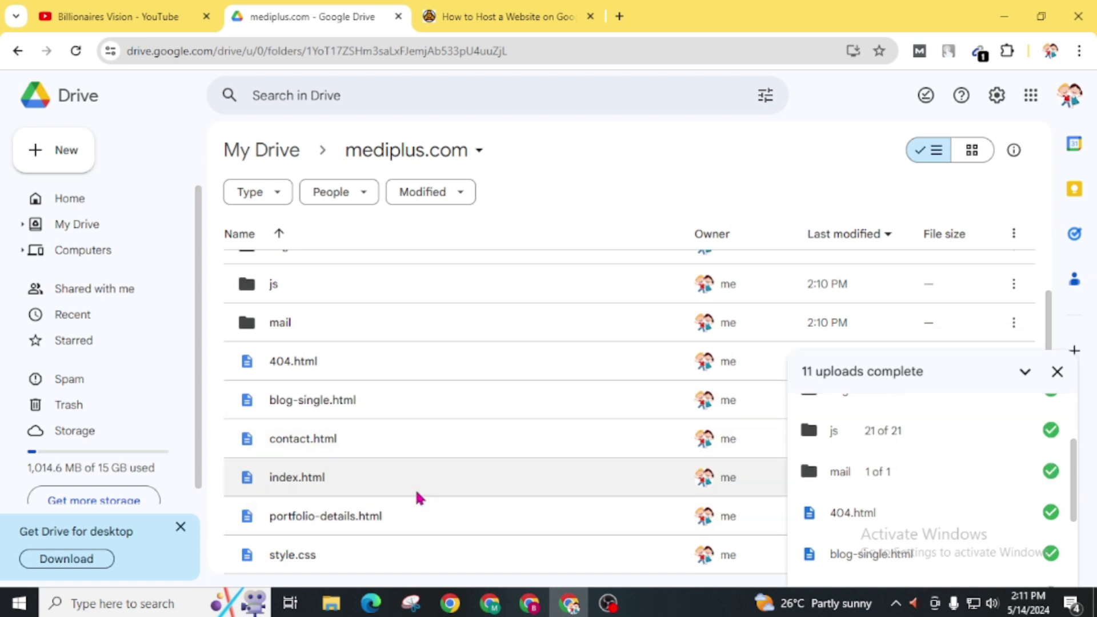
{"action": "scroll", "coordinate": [920, 535], "scroll_direction": "up", "scroll_amount": 3}
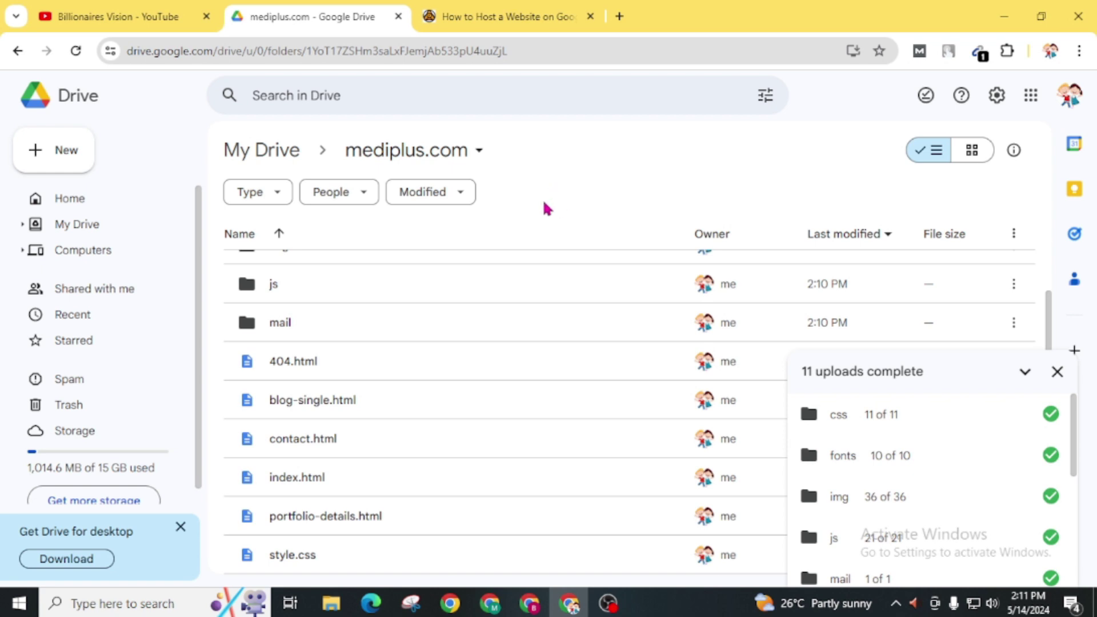
- Back in My Drive, open the sharing settings for the mediplus.com folder
{"action": "left_click", "coordinate": [66, 234]}
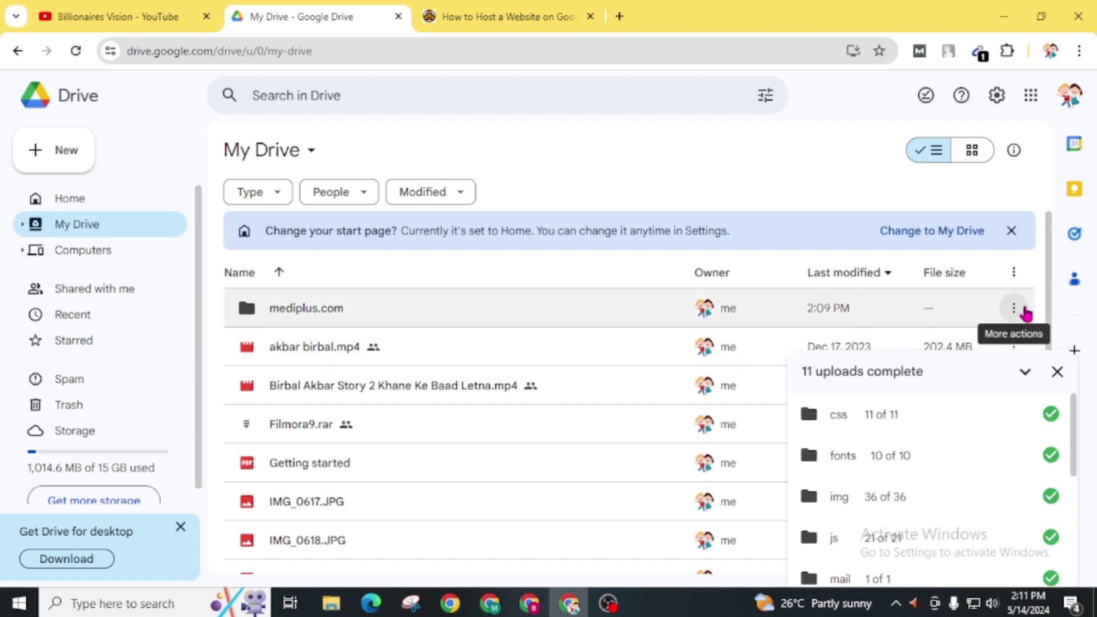
{"action": "left_click", "coordinate": [1057, 372]}
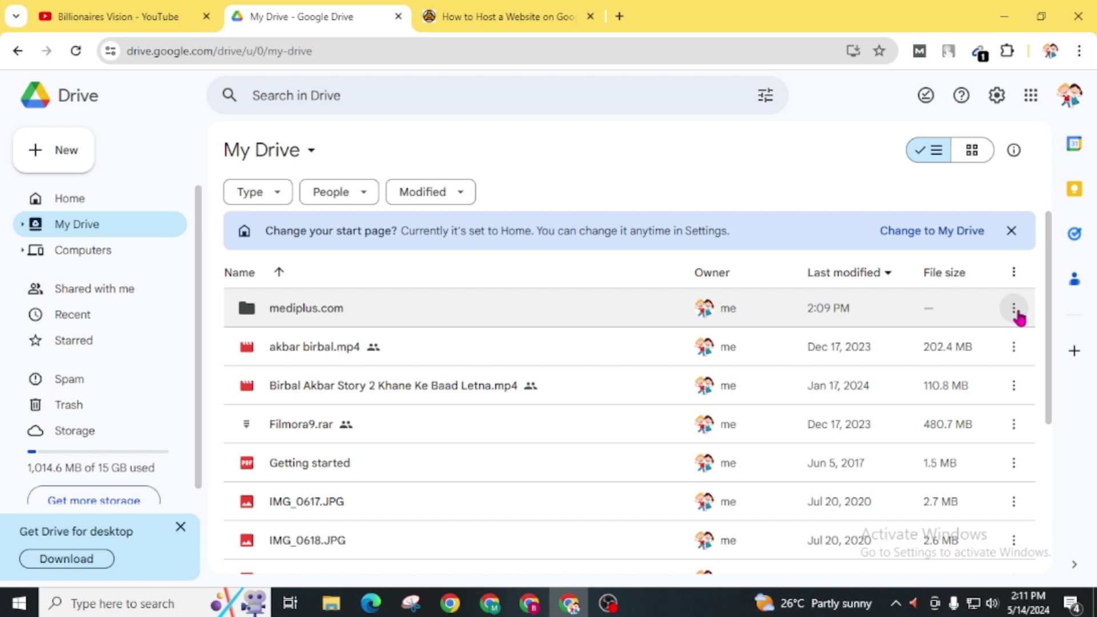
{"action": "left_click", "coordinate": [1014, 309]}
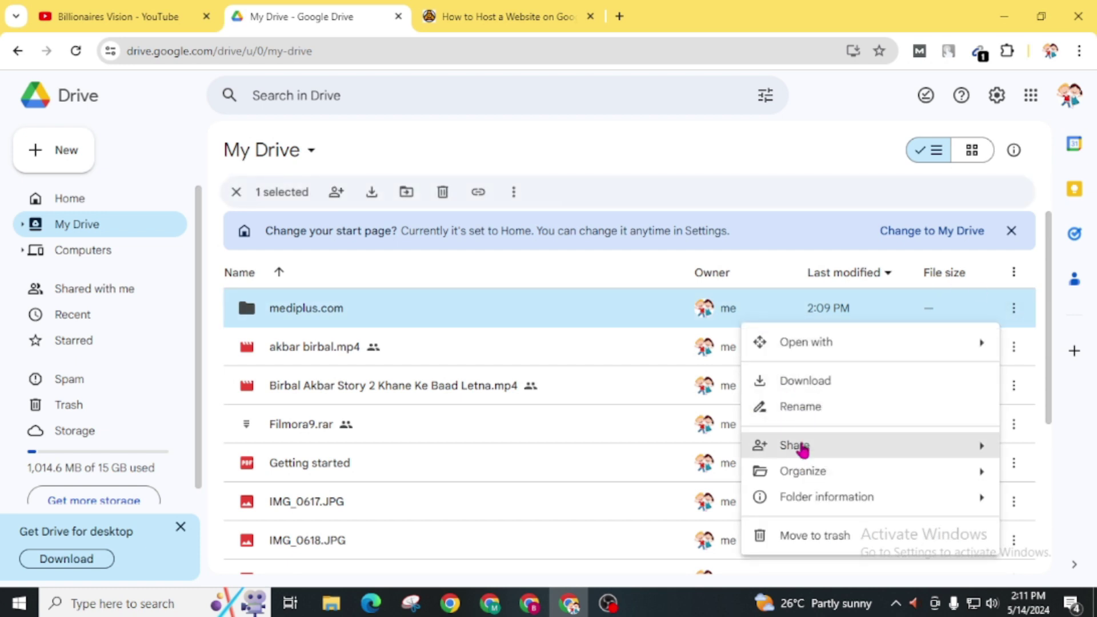
{"action": "mouse_move", "coordinate": [800, 451]}
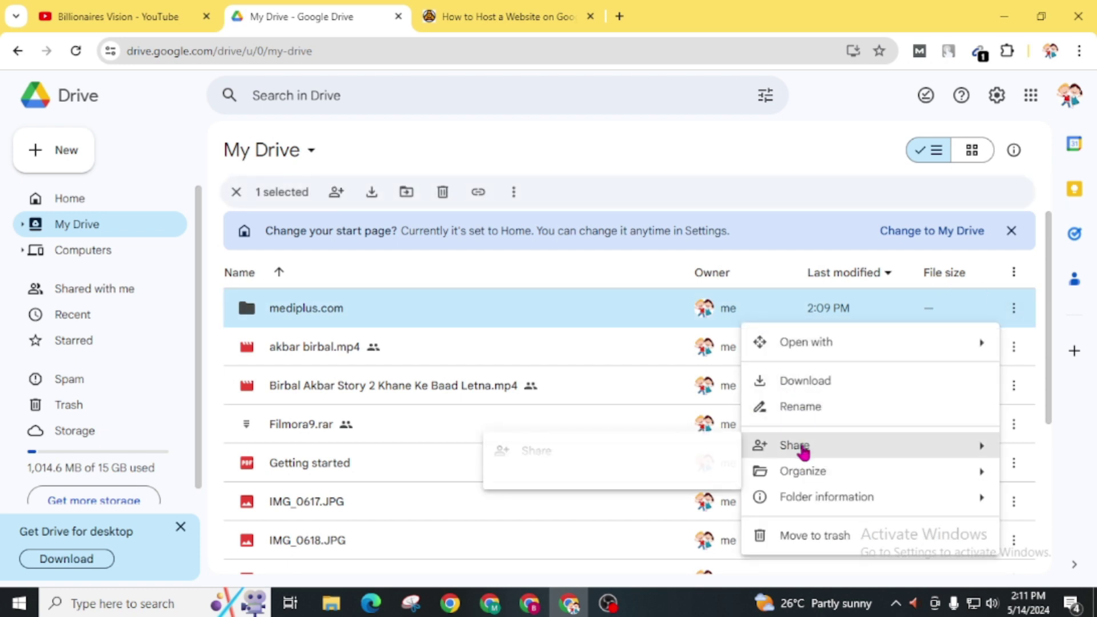
{"action": "left_click", "coordinate": [549, 452]}
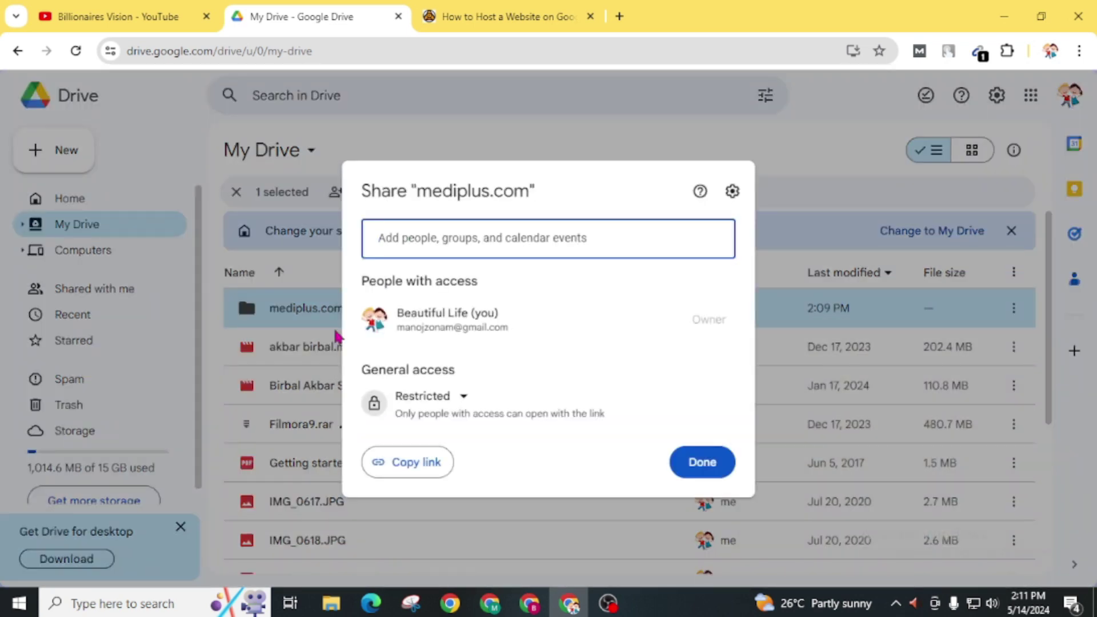
- Set General access to Anyone with the link (Viewer) and copy the share link
{"action": "left_click", "coordinate": [463, 398]}
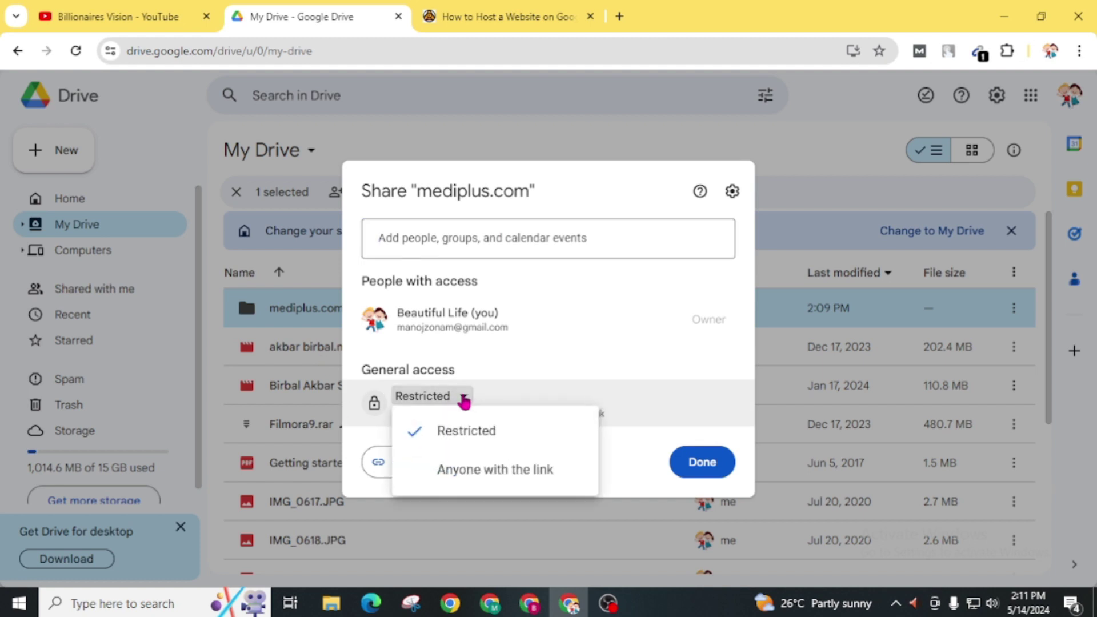
{"action": "left_click", "coordinate": [432, 477]}
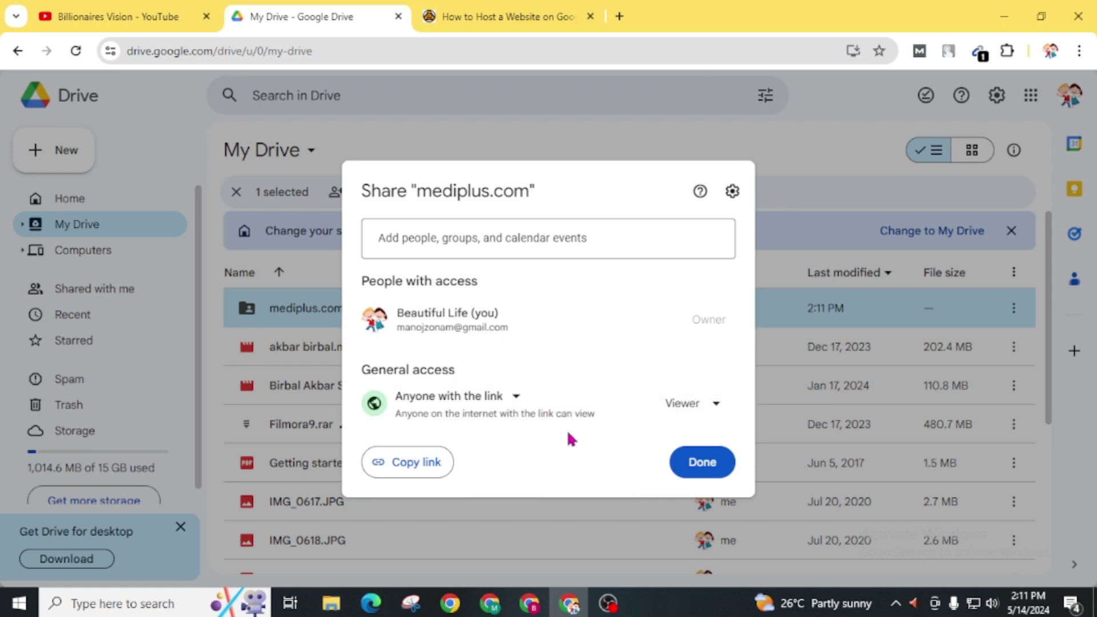
{"action": "left_click", "coordinate": [409, 472]}
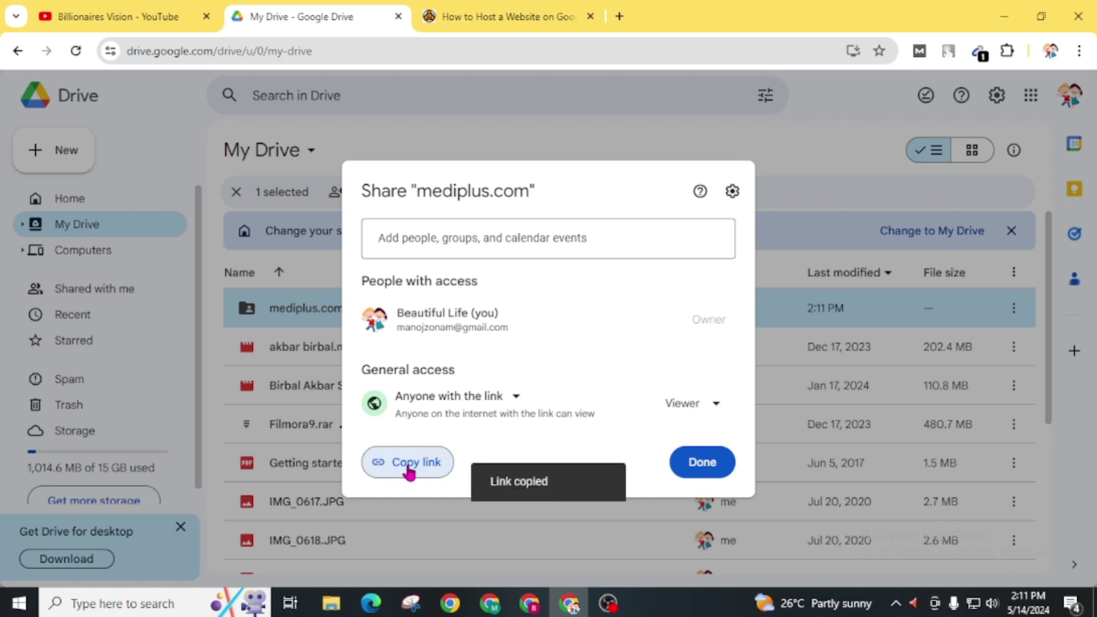
{"action": "left_click", "coordinate": [683, 464]}
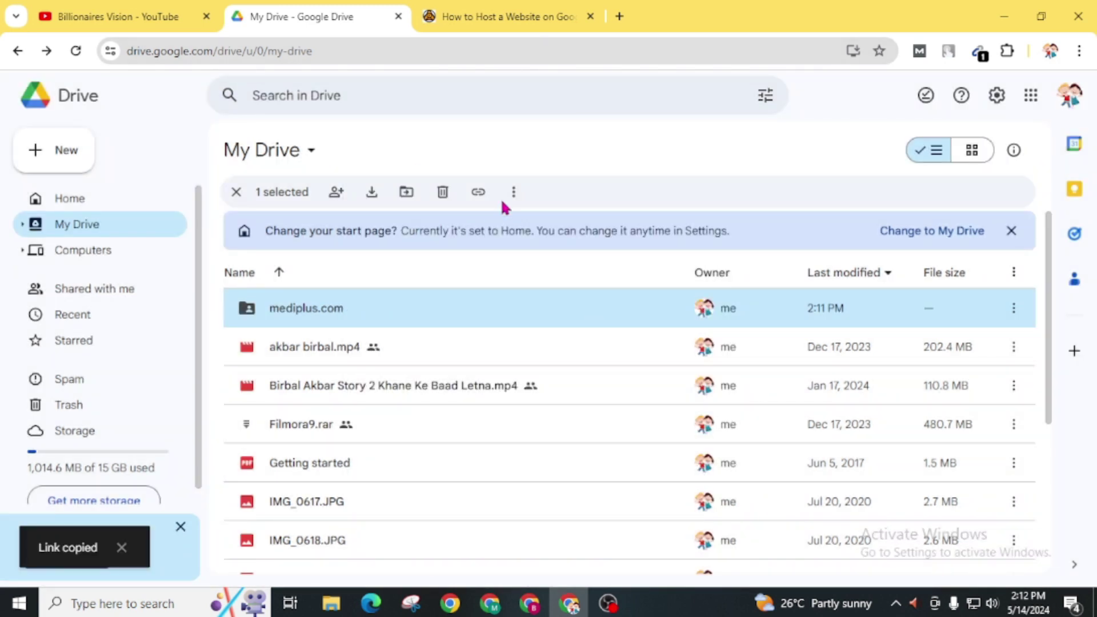
- Go to drv.tw in a new browser tab
{"action": "left_click", "coordinate": [620, 16]}
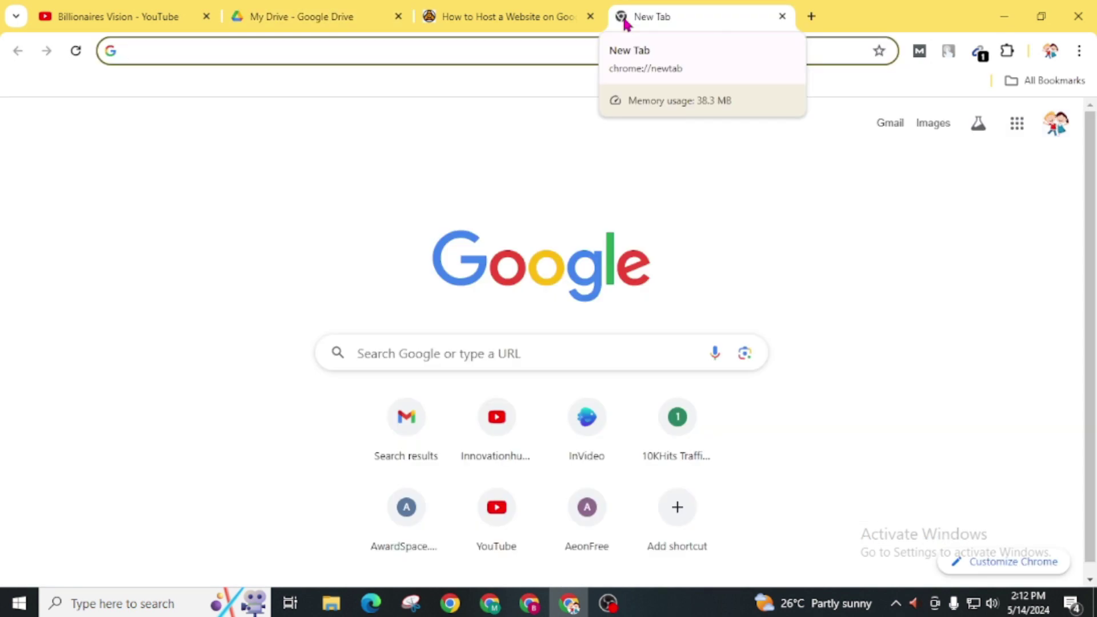
{"action": "type", "text": "drv"}
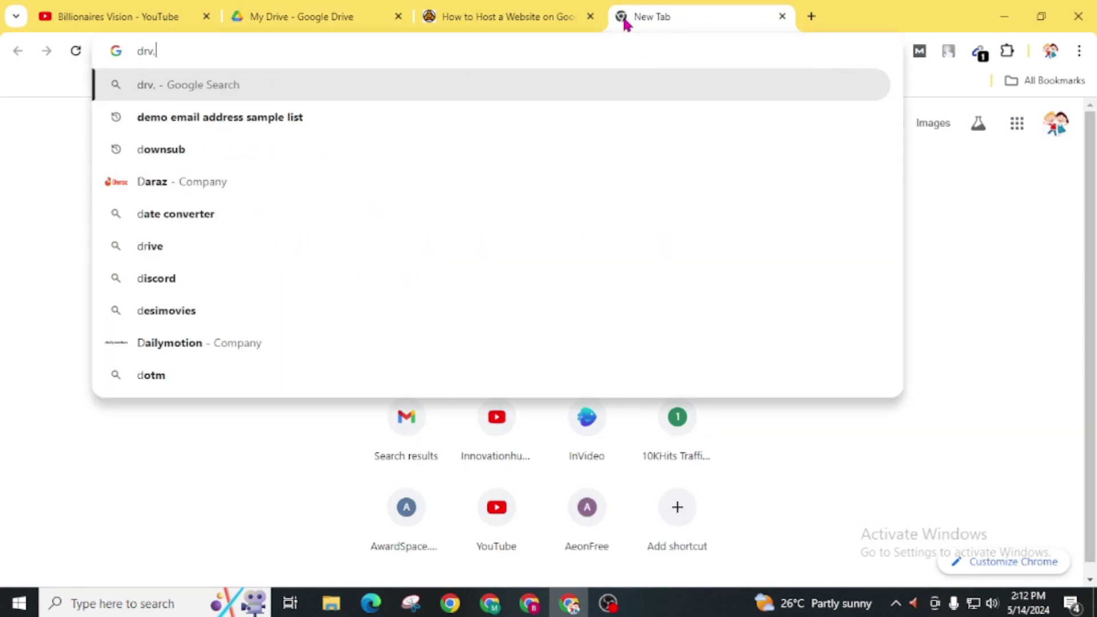
{"action": "type", "text": ".tw"}
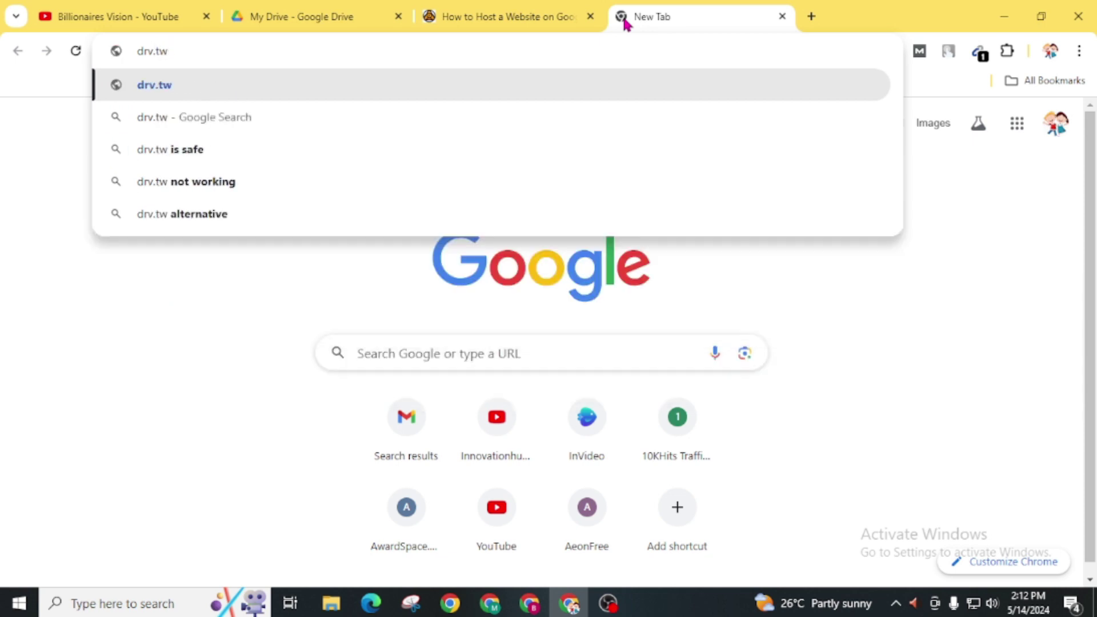
{"action": "key", "text": "Return"}
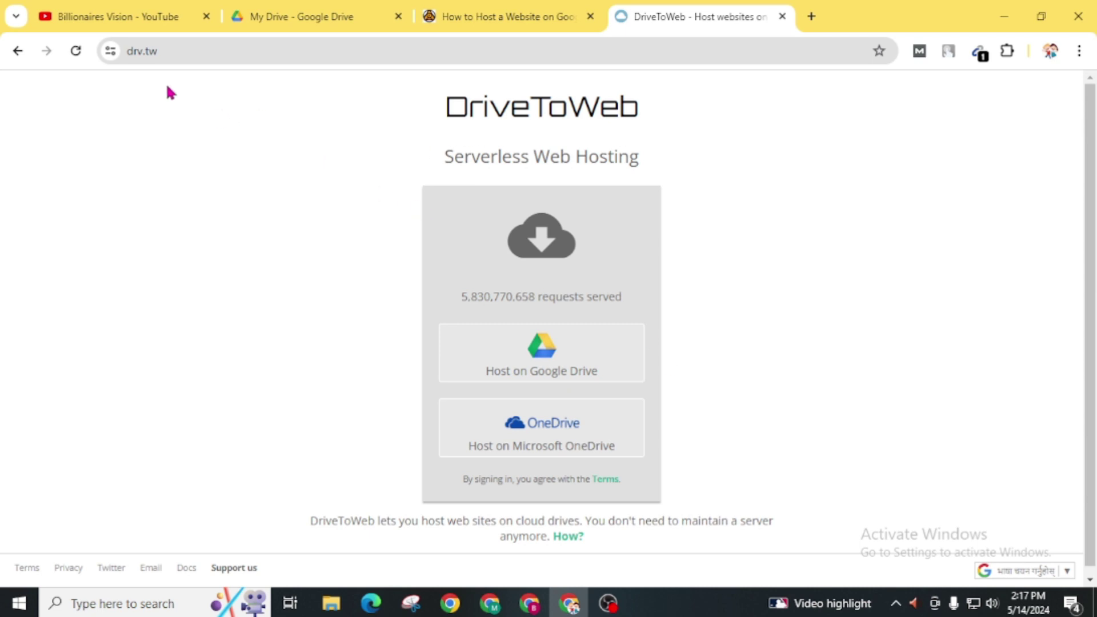
- Choose Host on Google Drive, sign in with the Google account, and grant Drive access
{"action": "left_click", "coordinate": [540, 362]}
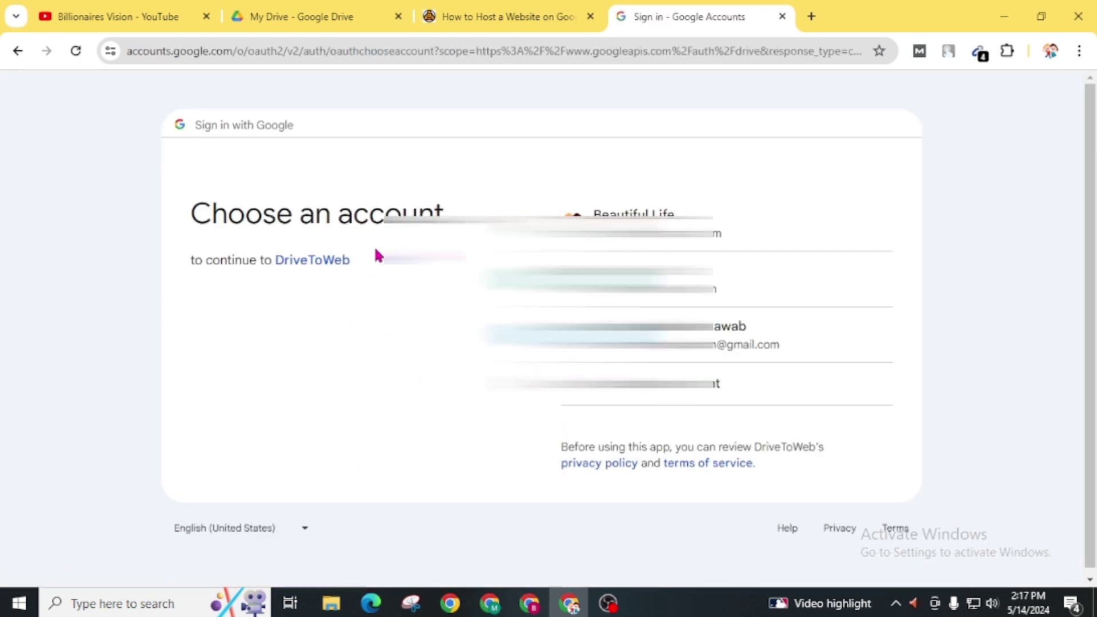
{"action": "left_click", "coordinate": [517, 229]}
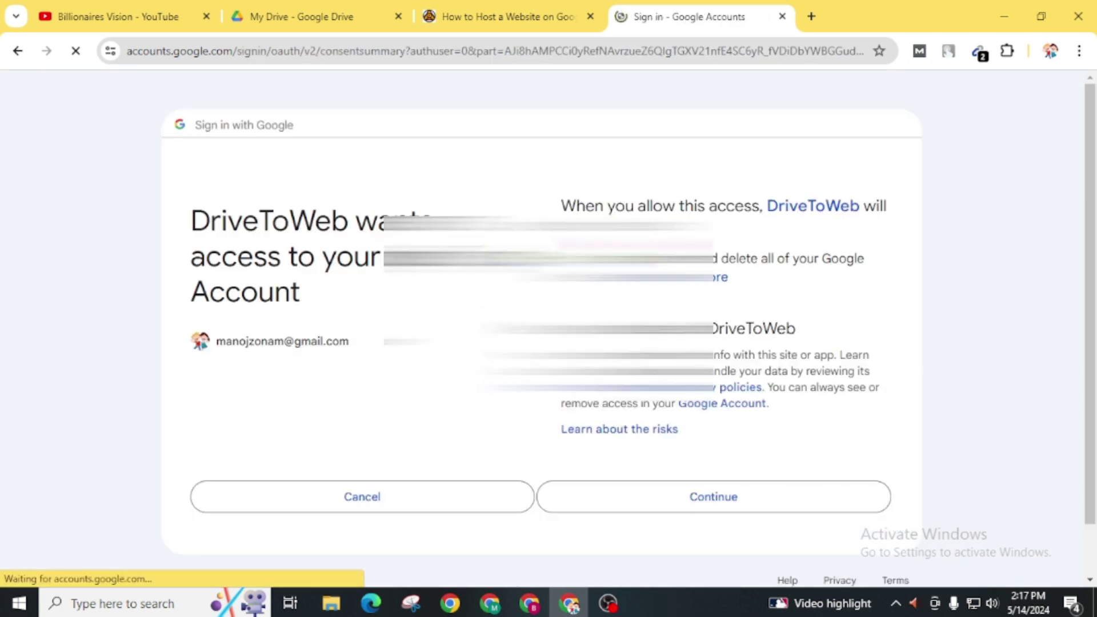
{"action": "left_click", "coordinate": [761, 499]}
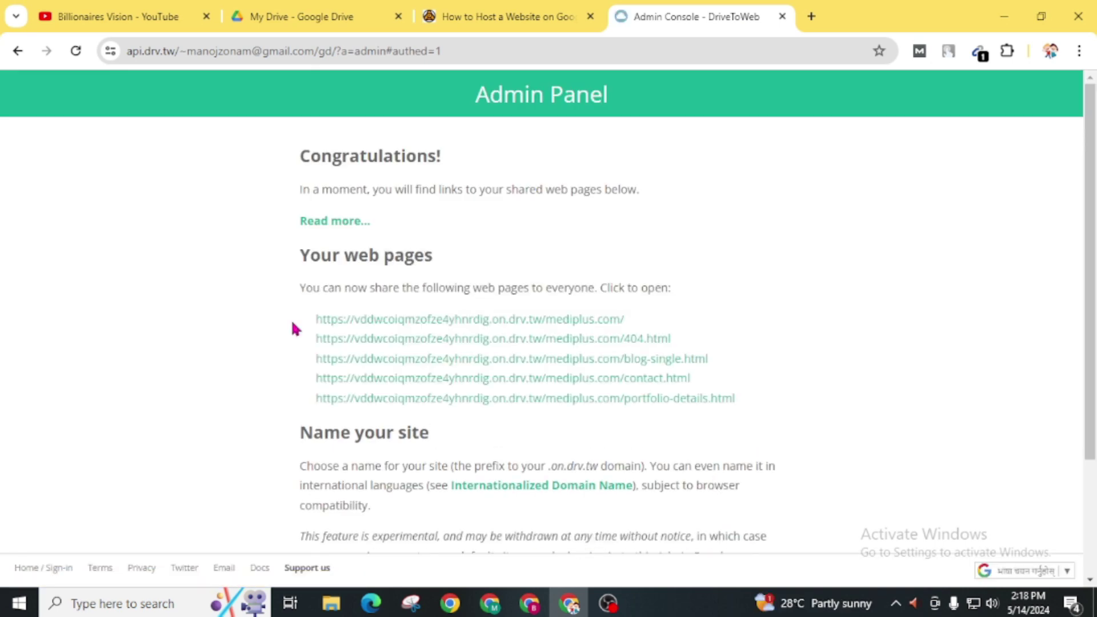
- Copy the first mediplus.com link under Your web pages and paste it into a new tab
{"action": "left_click_drag", "start_coordinate": [292, 328], "coordinate": [561, 317]}
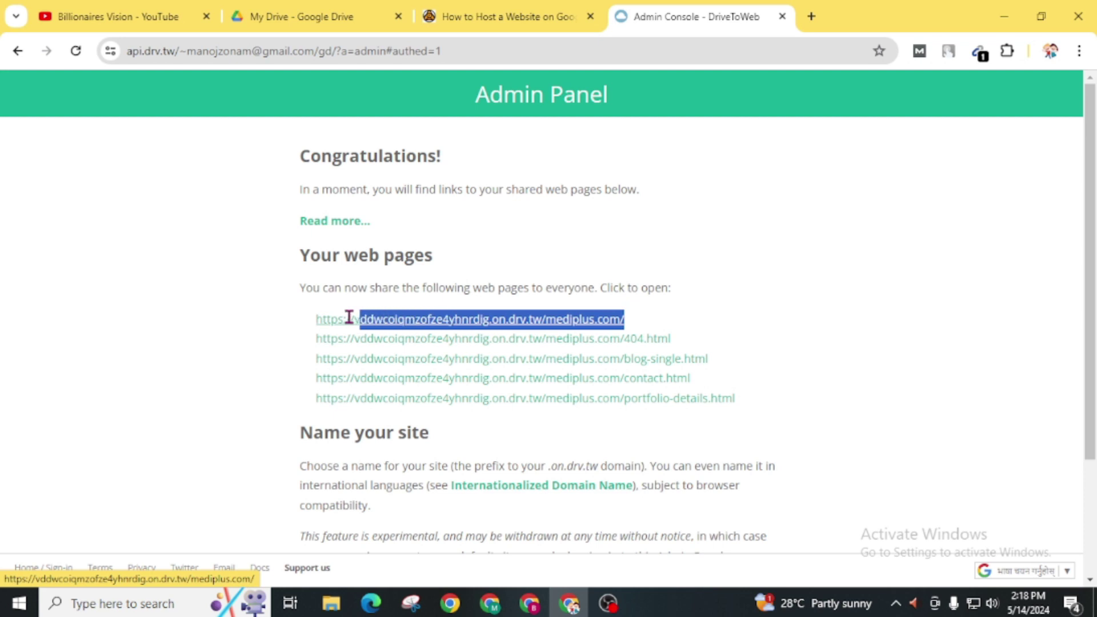
{"action": "left_click_drag", "start_coordinate": [349, 318], "coordinate": [307, 320]}
{"action": "key", "text": "ctrl+t"}
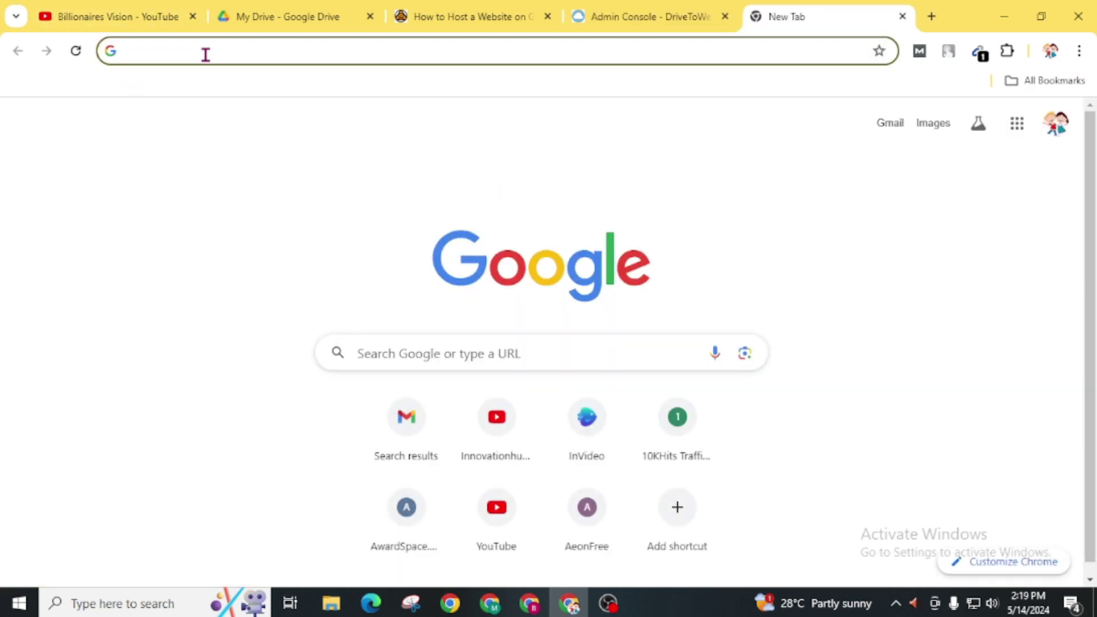
{"action": "key", "text": "ctrl+v"}
- Load the live Mediplus site from its drv.tw address and scroll through the home page
{"action": "key", "text": "Return"}
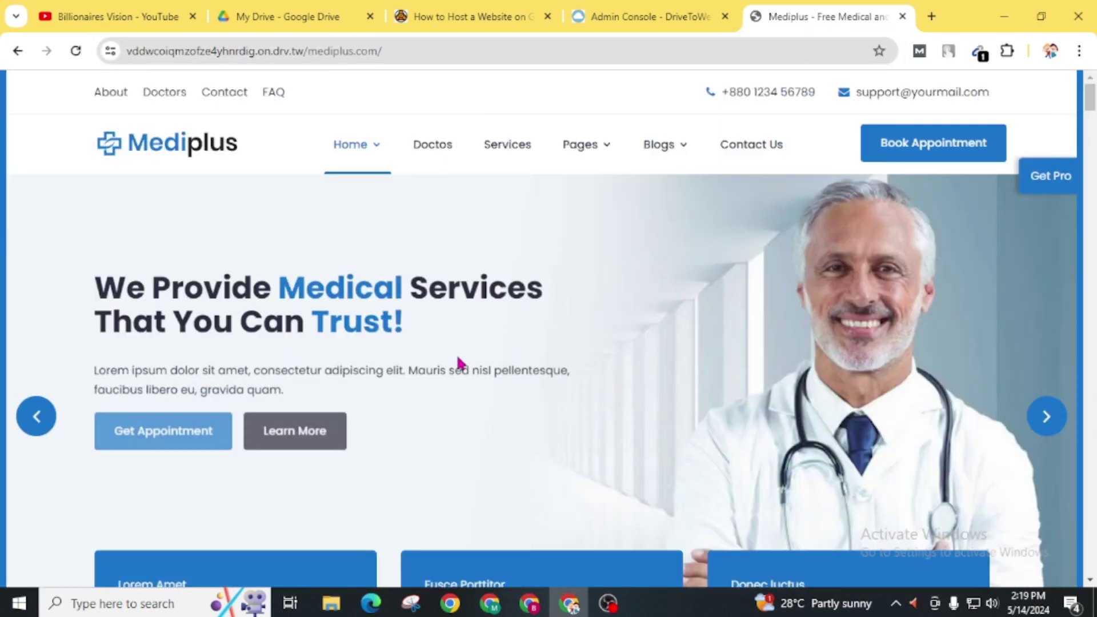
{"action": "scroll", "coordinate": [456, 353], "scroll_direction": "down", "scroll_amount": 5}
{"action": "scroll", "coordinate": [460, 363], "scroll_direction": "down", "scroll_amount": 6}
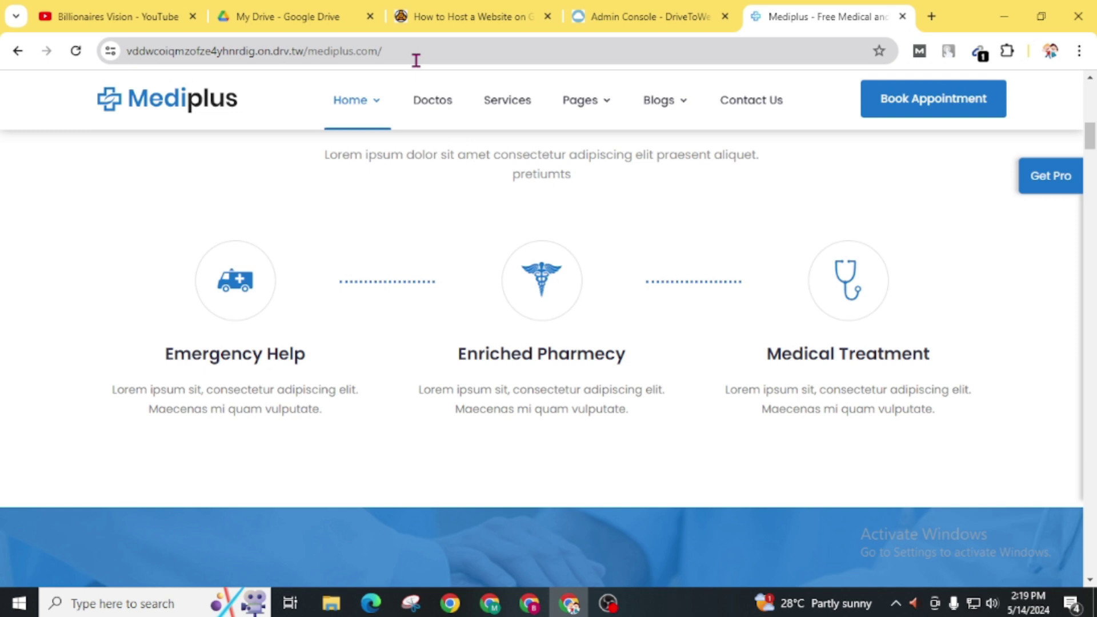
{"action": "scroll", "coordinate": [421, 384], "scroll_direction": "up", "scroll_amount": 9}
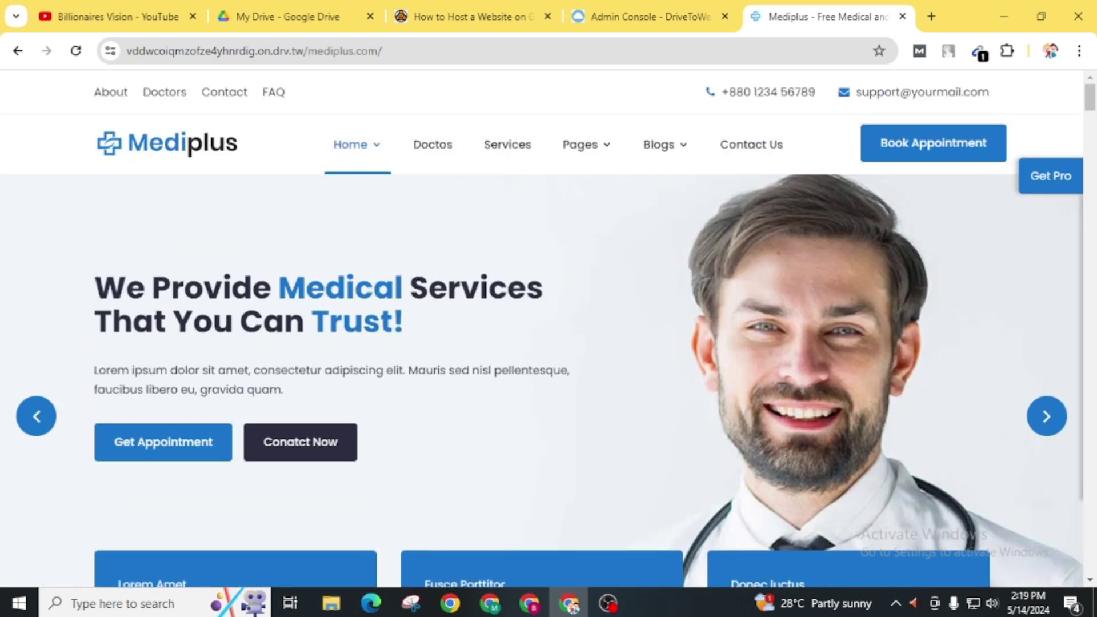
{"action": "scroll", "coordinate": [318, 268], "scroll_direction": "down", "scroll_amount": 4}
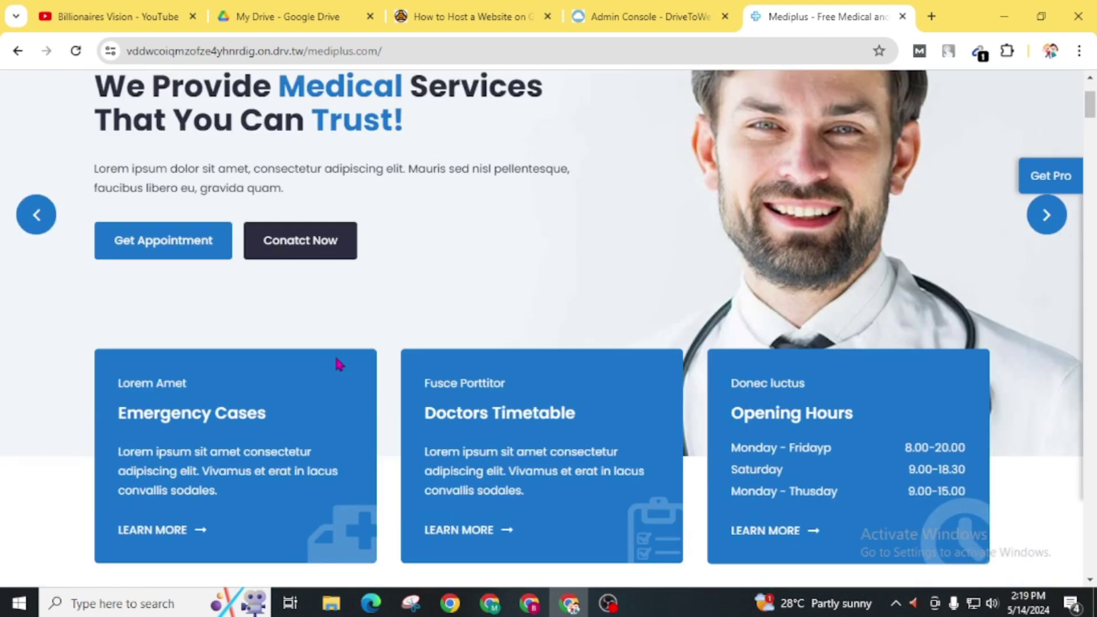
{"action": "scroll", "coordinate": [335, 363], "scroll_direction": "up", "scroll_amount": 4}
- Open the site's Contact Us page and look over its contact section
{"action": "left_click", "coordinate": [753, 148]}
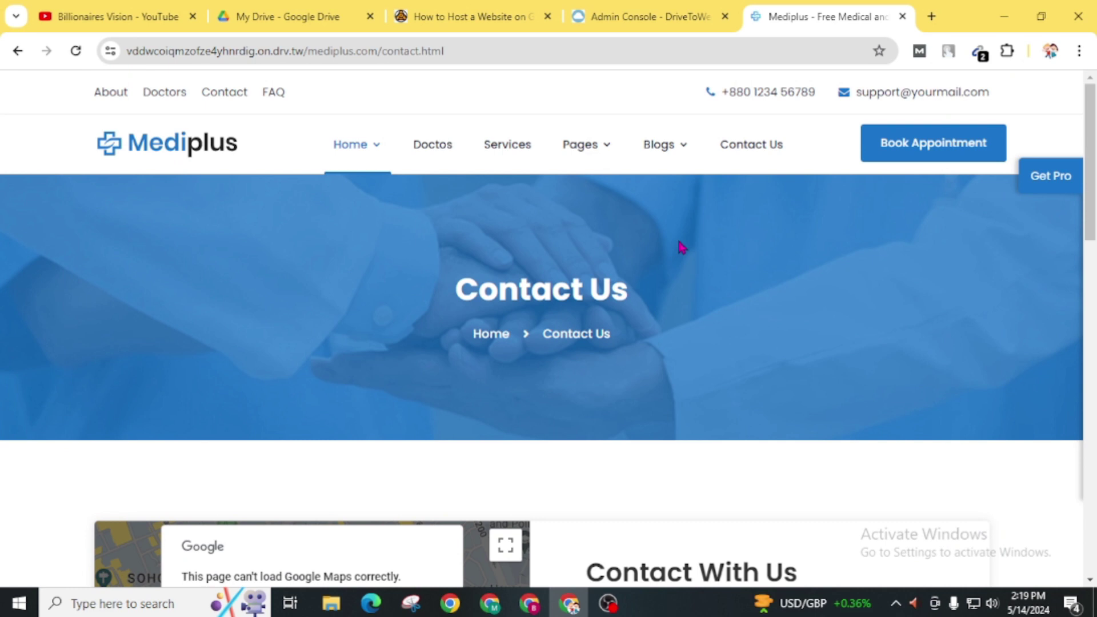
{"action": "scroll", "coordinate": [400, 325], "scroll_direction": "down", "scroll_amount": 5}
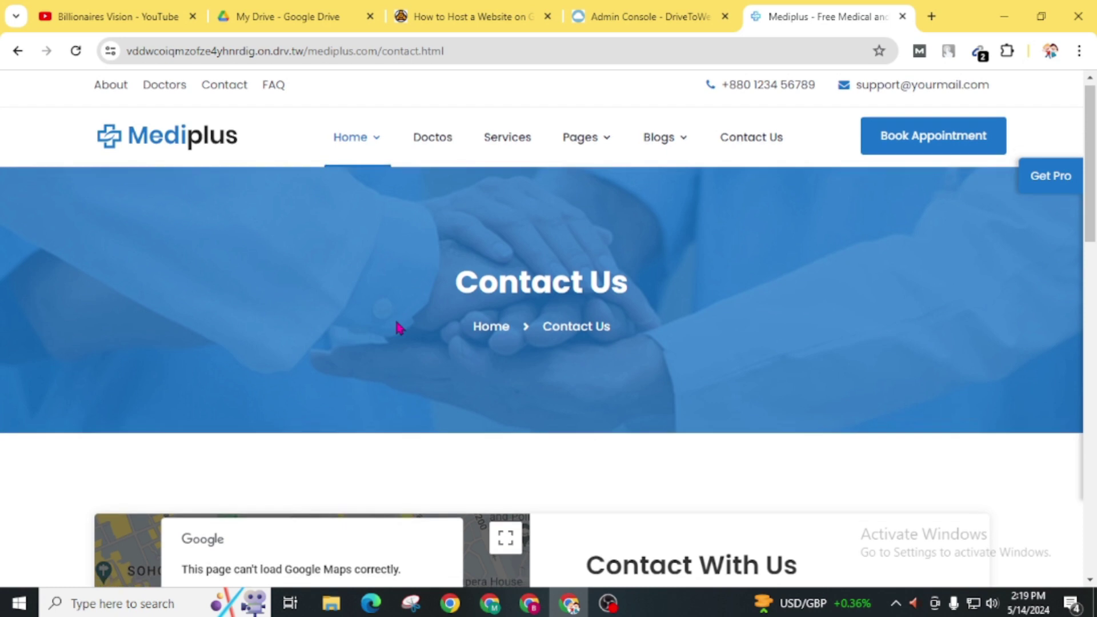
{"action": "scroll", "coordinate": [399, 262], "scroll_direction": "up", "scroll_amount": 5}
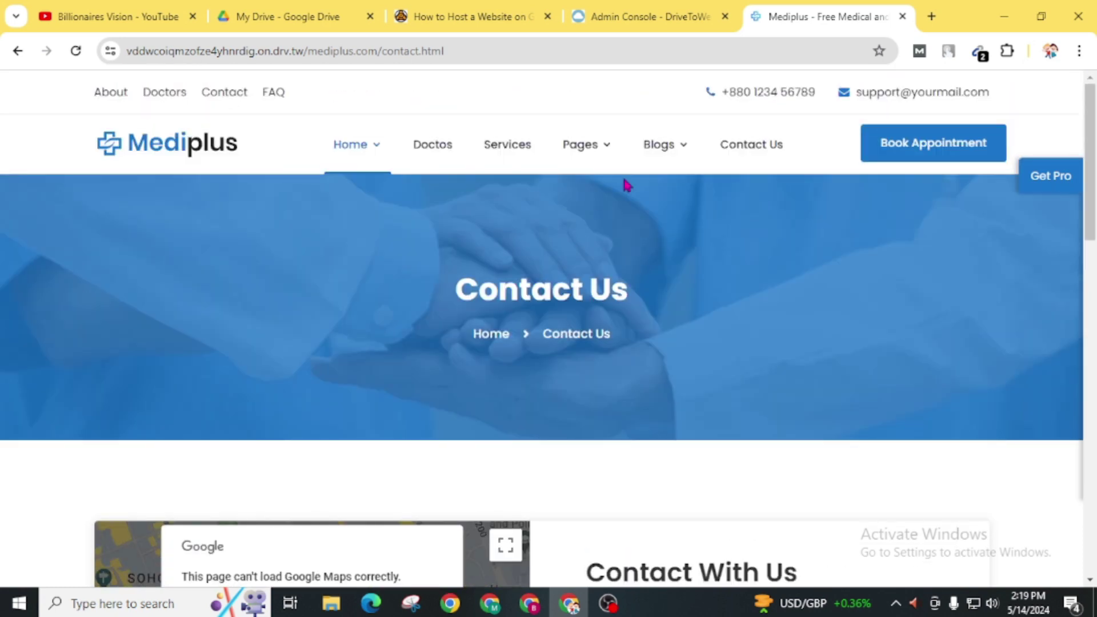
- Return to the hosting guide and highlight Step 1's Google Drive Link note
{"action": "left_click", "coordinate": [443, 16]}
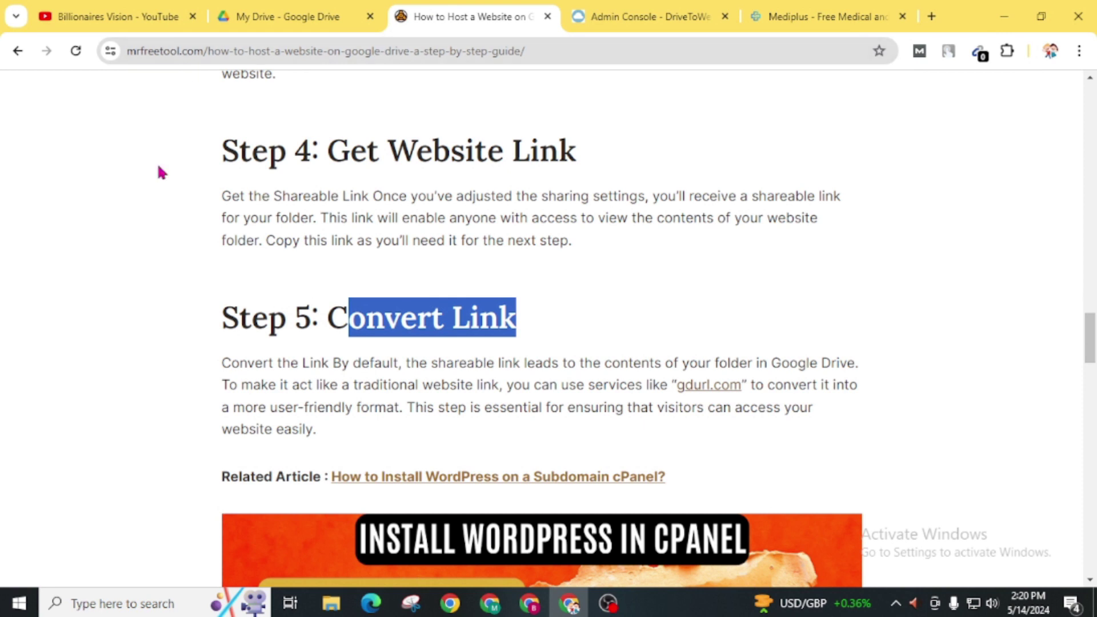
{"action": "scroll", "coordinate": [289, 284], "scroll_direction": "up", "scroll_amount": 20}
{"action": "scroll", "coordinate": [294, 320], "scroll_direction": "up", "scroll_amount": 8}
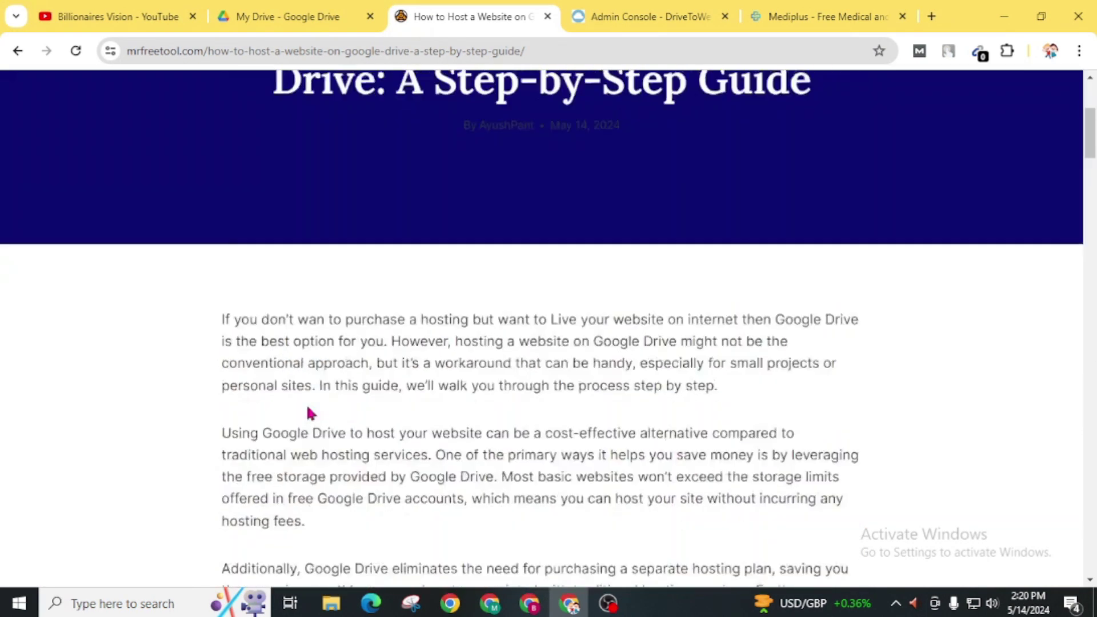
{"action": "scroll", "coordinate": [306, 404], "scroll_direction": "down", "scroll_amount": 20}
{"action": "scroll", "coordinate": [326, 382], "scroll_direction": "up", "scroll_amount": 15}
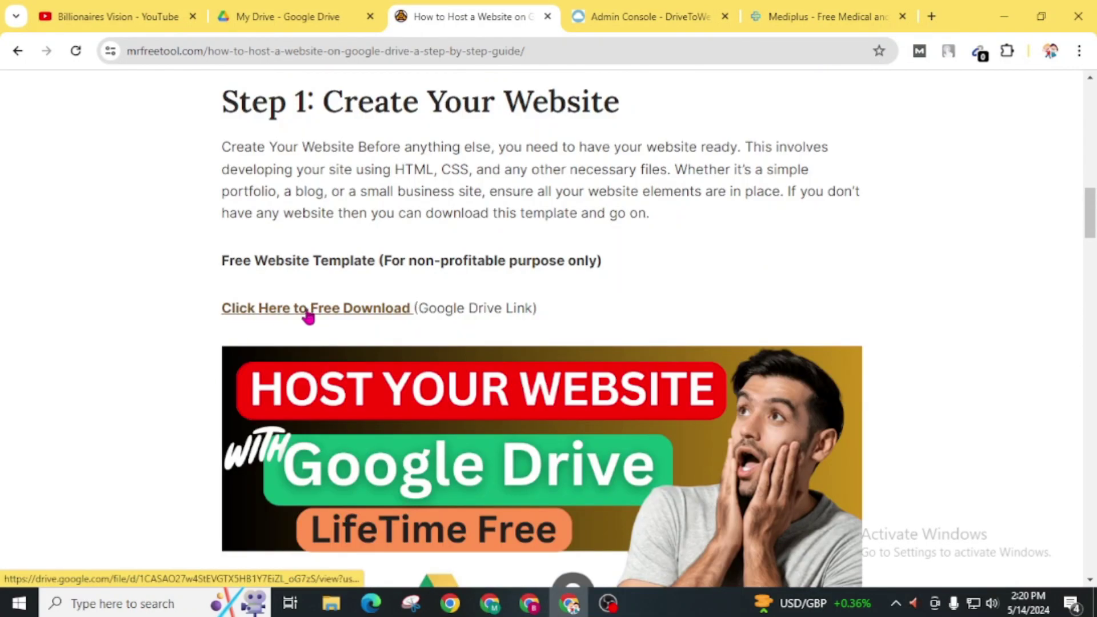
{"action": "left_click_drag", "start_coordinate": [560, 314], "coordinate": [379, 315]}
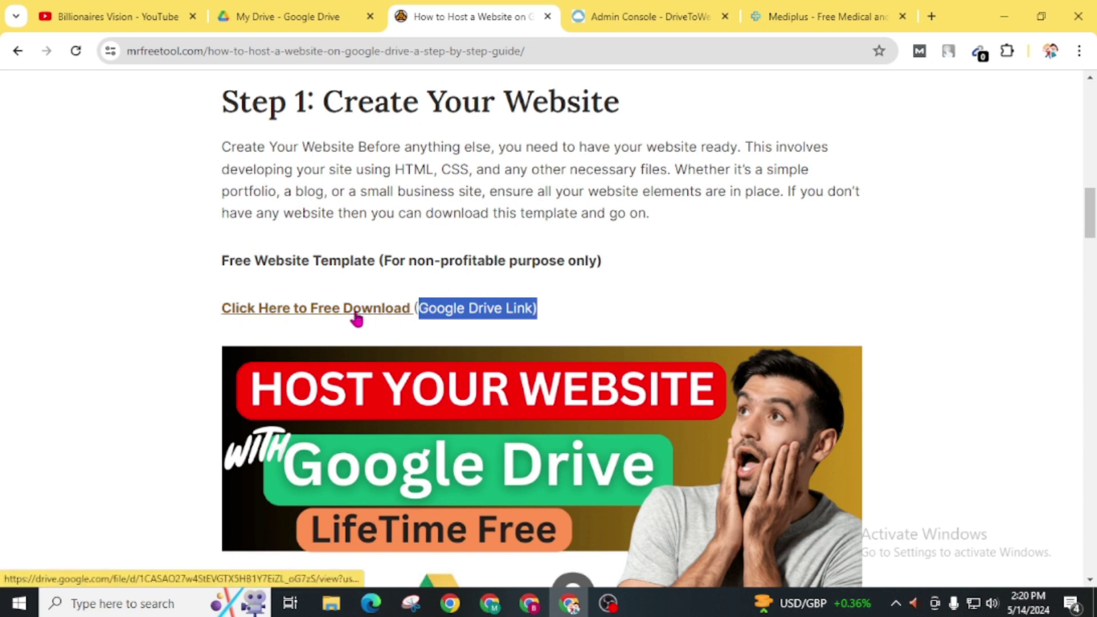
- Pass through the My Drive tab, then show the Billionaires Vision channel's Videos page in YouTube
{"action": "left_click", "coordinate": [249, 15]}
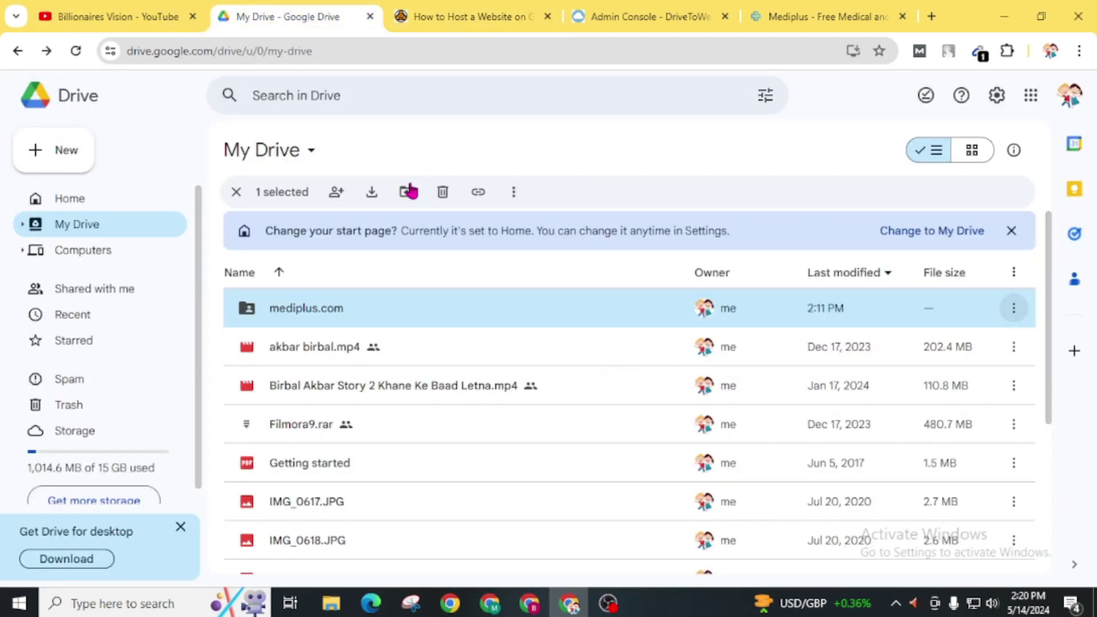
{"action": "left_click", "coordinate": [144, 26]}
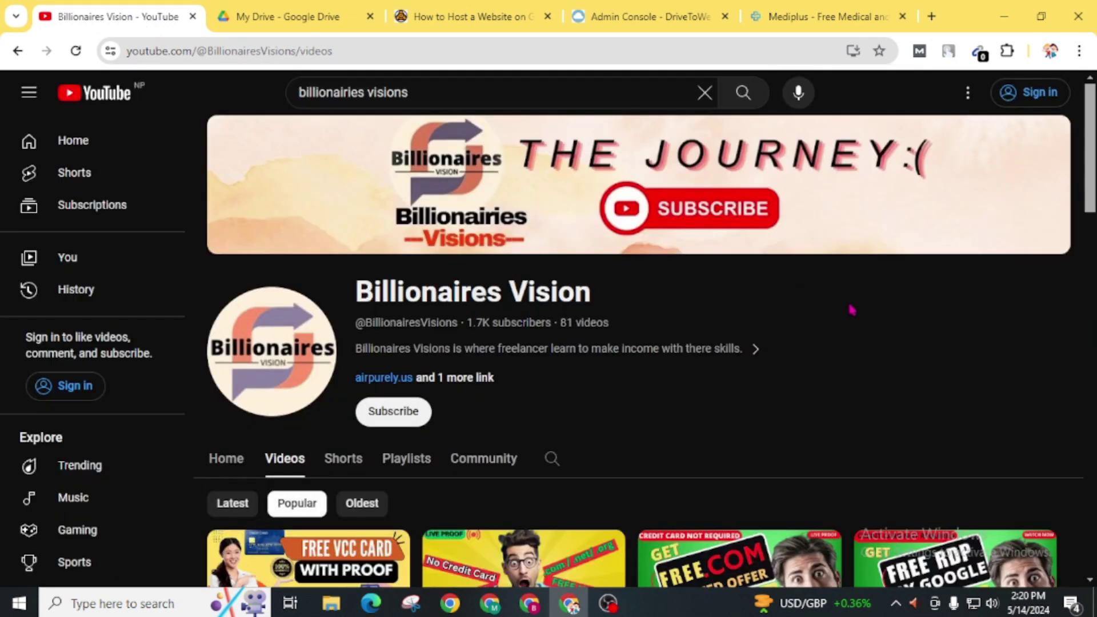